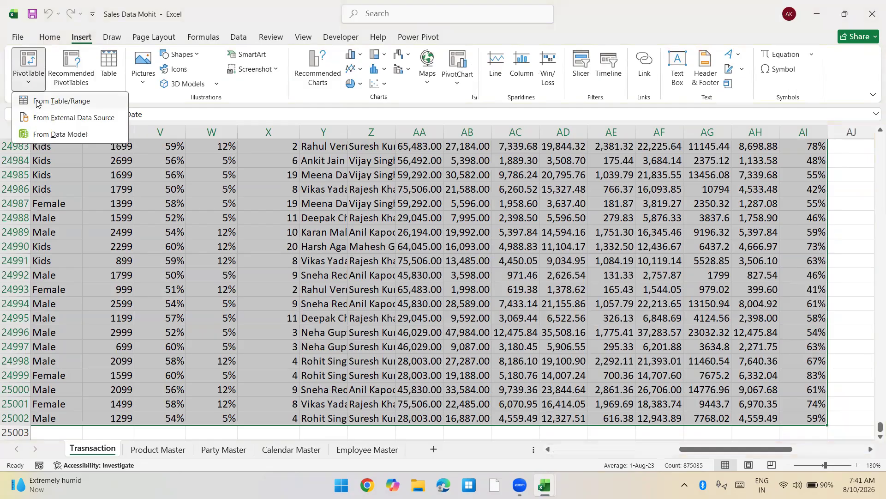
# Create a PivotTable from the selected transaction data on a new worksheet, with Month Name as the row field
pyautogui.click(37, 101)
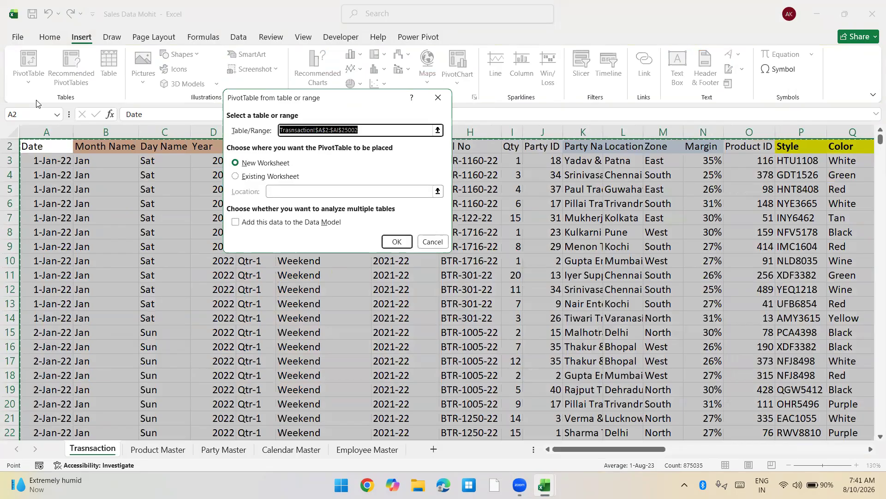
pyautogui.click(396, 242)
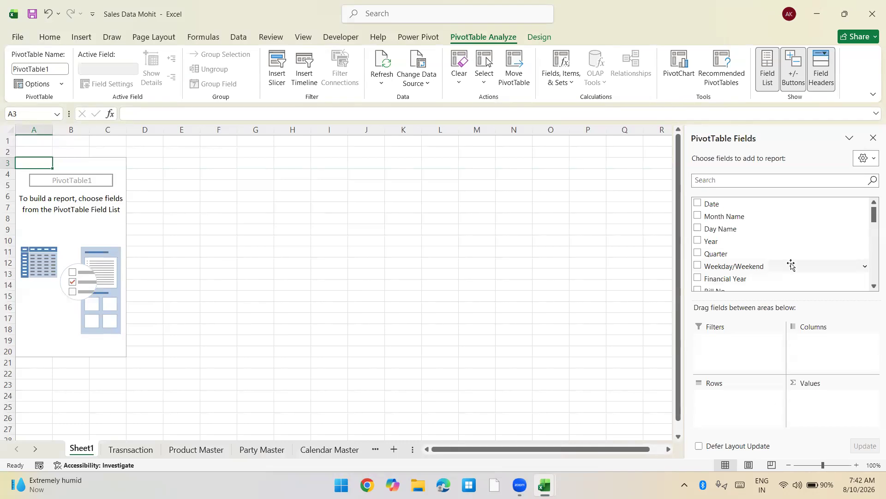
pyautogui.scroll(-1, 821, 277)
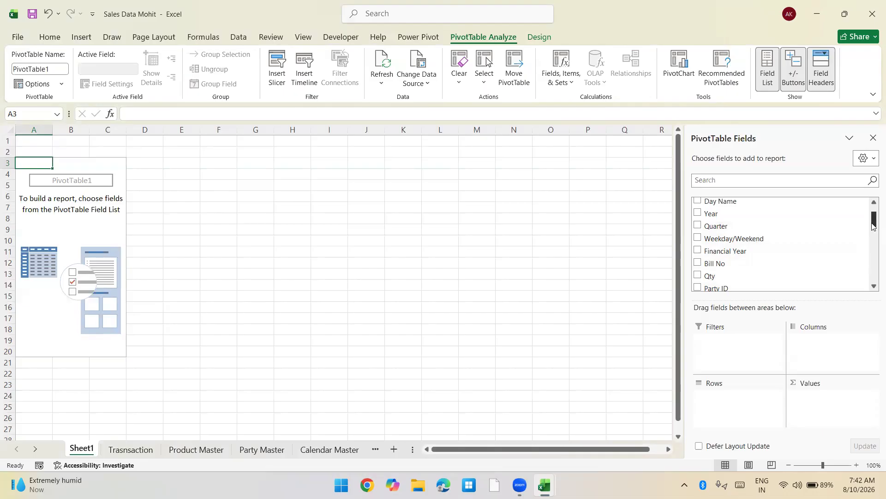
pyautogui.scroll(1, 873, 226)
pyautogui.moveTo(754, 216); pyautogui.dragTo(732, 400)
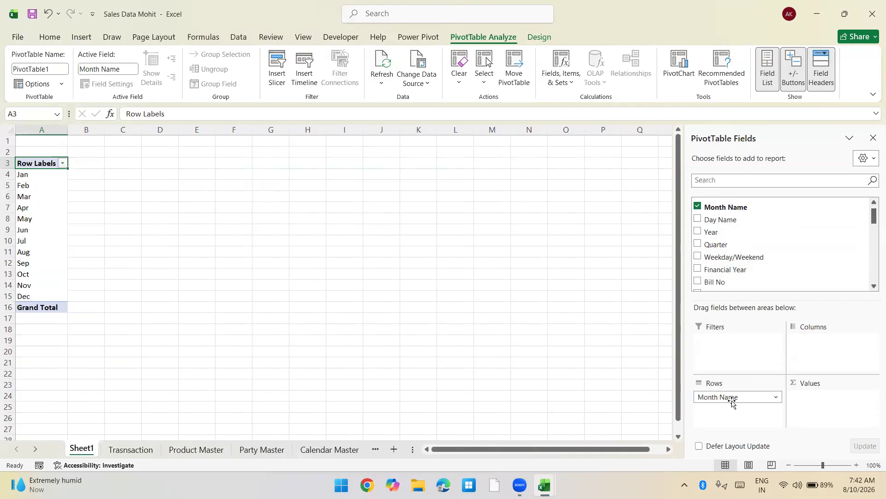
# Add the sum of Qty as the PivotTable values and Weekday/Weekend as the column field
pyautogui.click(873, 286)
pyautogui.click(873, 287)
pyautogui.click(873, 287)
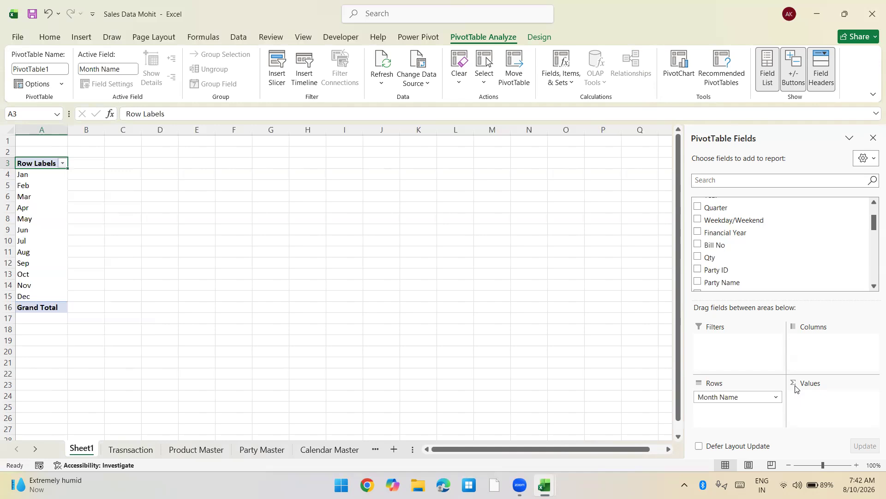
pyautogui.moveTo(713, 259); pyautogui.dragTo(808, 407)
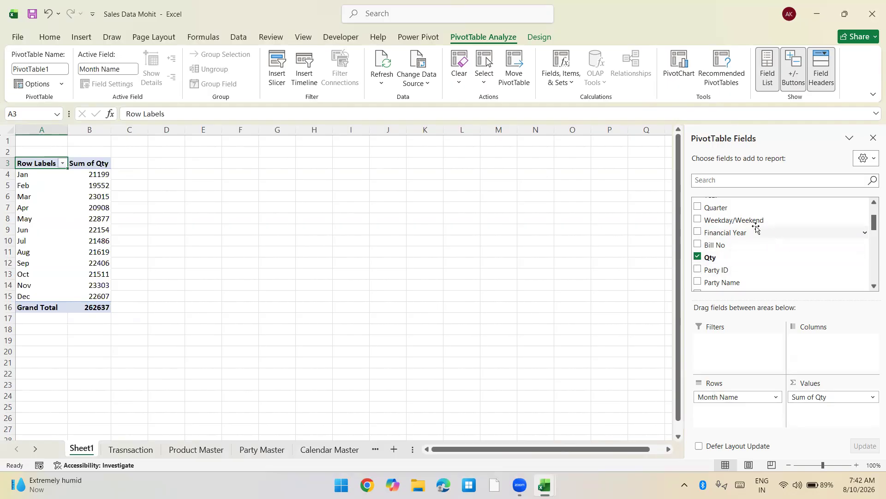
pyautogui.moveTo(754, 221); pyautogui.dragTo(819, 346)
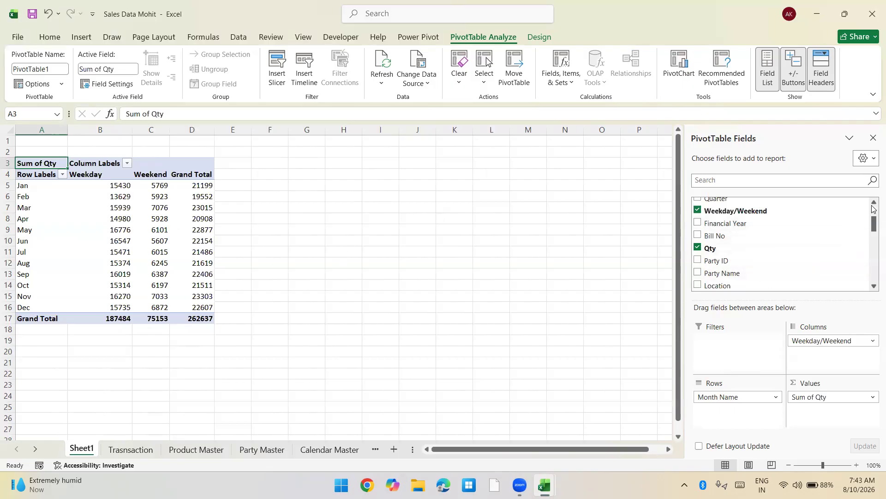
# Add Year as a report filter and show only 2025 in the PivotTable
pyautogui.scroll(2, 873, 204)
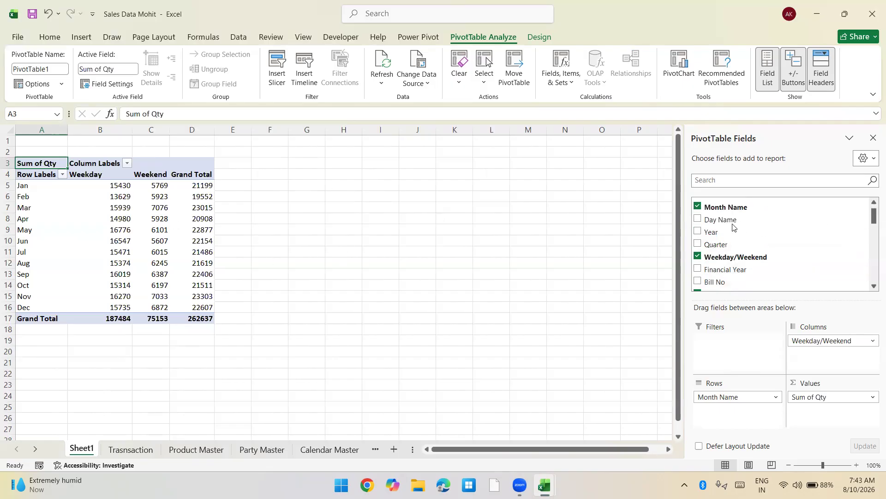
pyautogui.moveTo(717, 233); pyautogui.dragTo(716, 349)
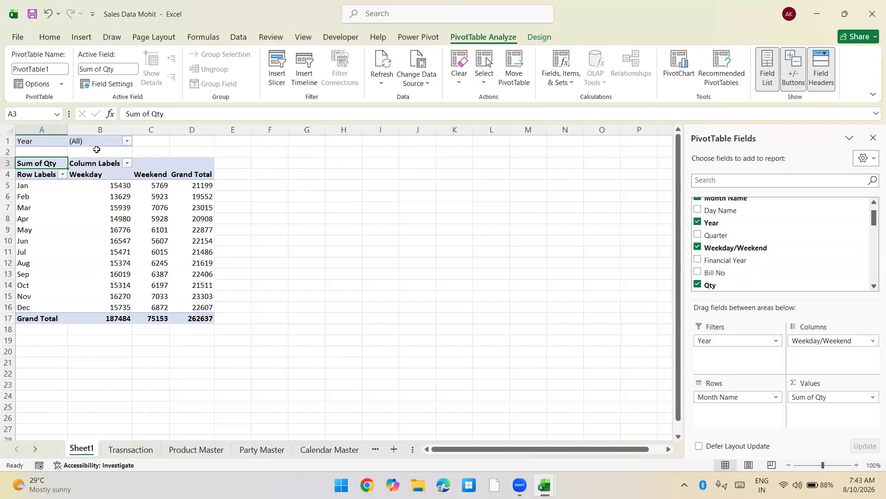
pyautogui.click(127, 141)
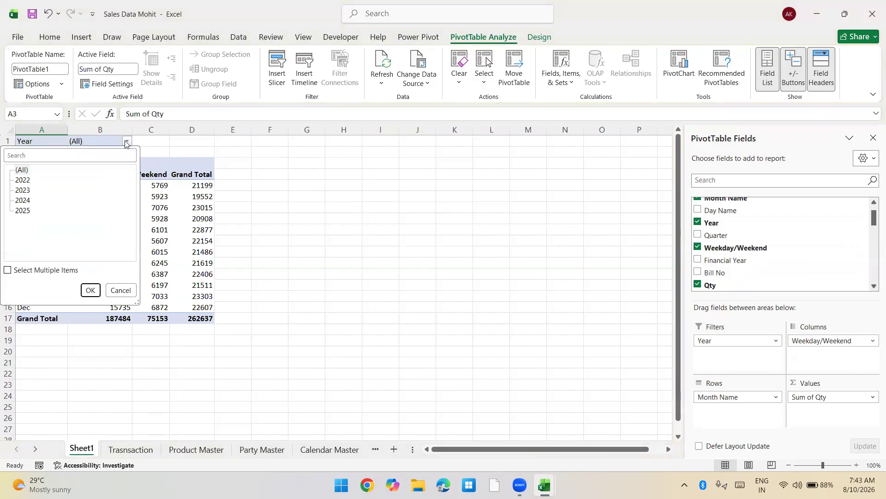
pyautogui.click(21, 211)
pyautogui.click(88, 290)
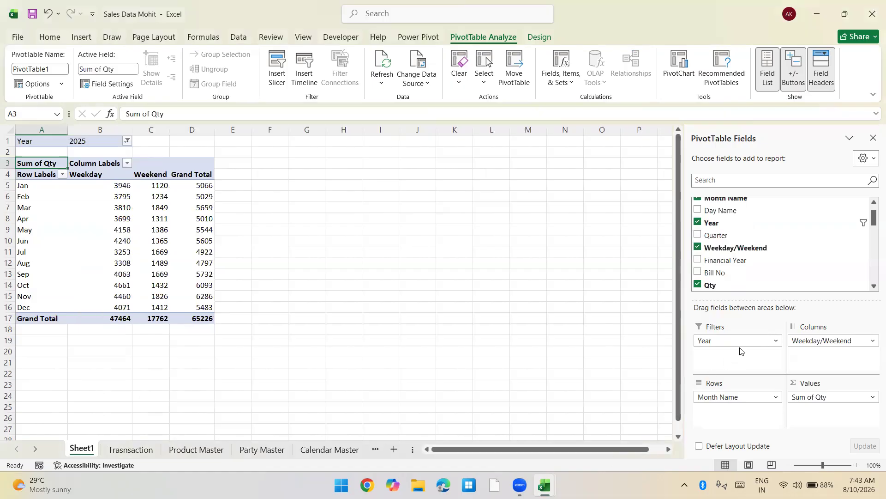
pyautogui.click(626, 382)
pyautogui.press('Home')
pyautogui.hotkey('ctrl', 'Up')
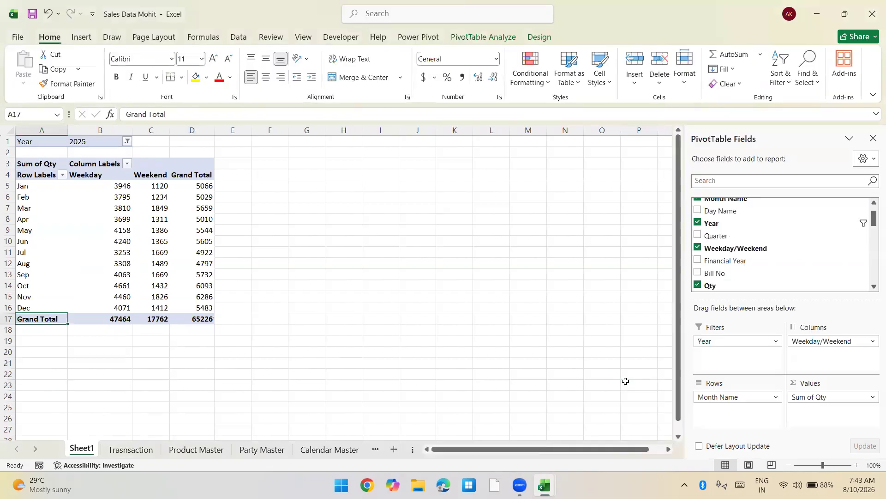
pyautogui.hotkey('ctrl', 'space')
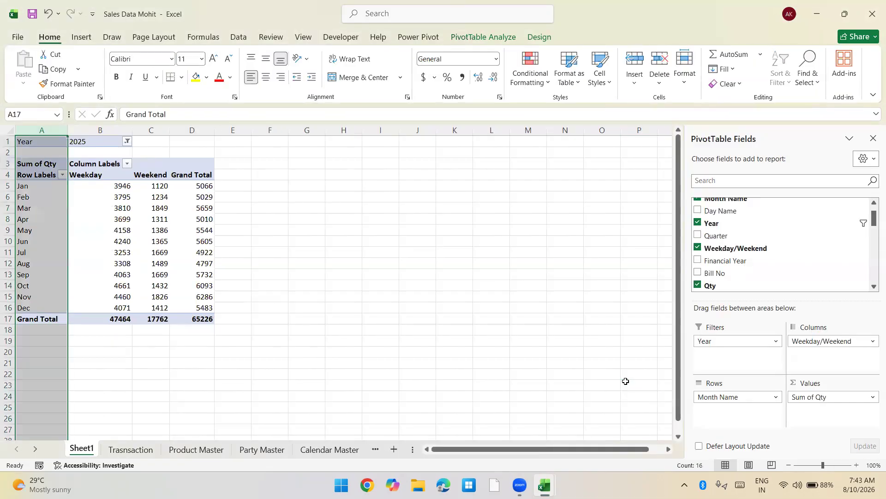
pyautogui.hotkey('ctrl', 'shift', 'Right')
pyautogui.hotkey('ctrl', 'c')
pyautogui.press('Right')
pyautogui.press('Right')
pyautogui.press('Right')
pyautogui.press('Right')
pyautogui.press('Right')
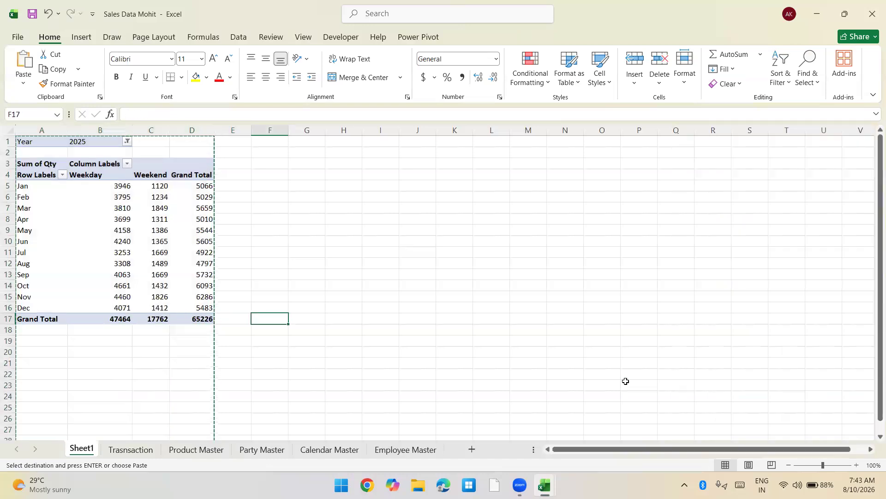
pyautogui.press('Left')
pyautogui.press('Left')
pyautogui.press('Left')
pyautogui.press('Left')
pyautogui.press('Left')
pyautogui.press('Up')
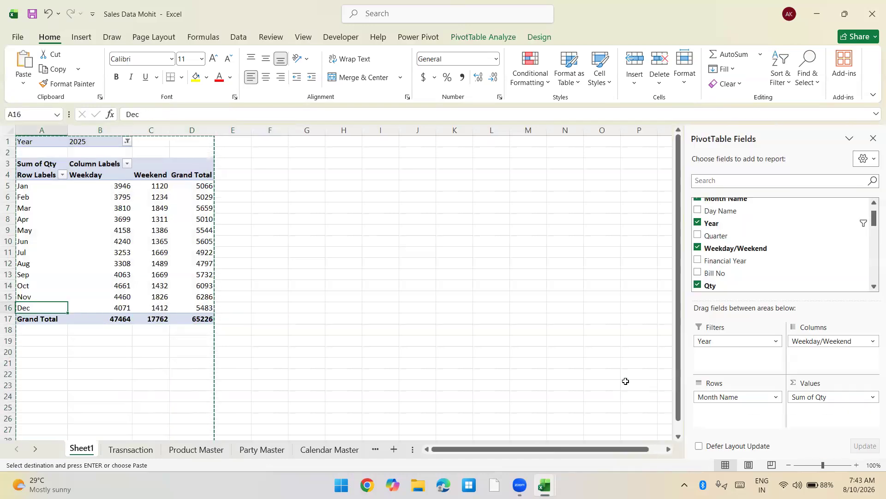
pyautogui.press('Escape')
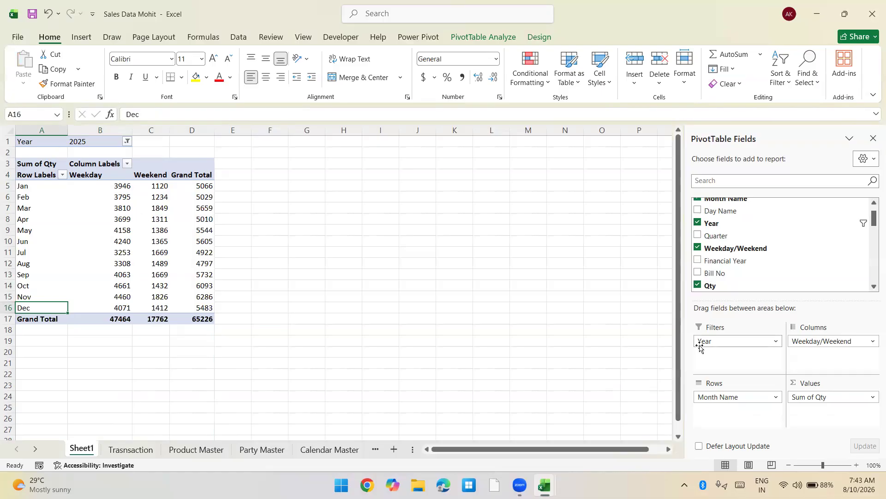
# Remove the Year report filter from the PivotTable
pyautogui.moveTo(702, 346); pyautogui.dragTo(596, 322)
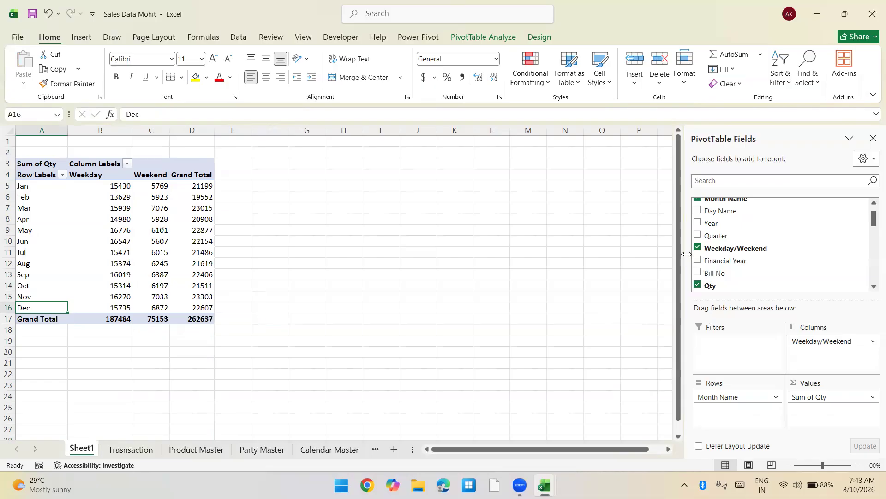
pyautogui.scroll(1, 775, 245)
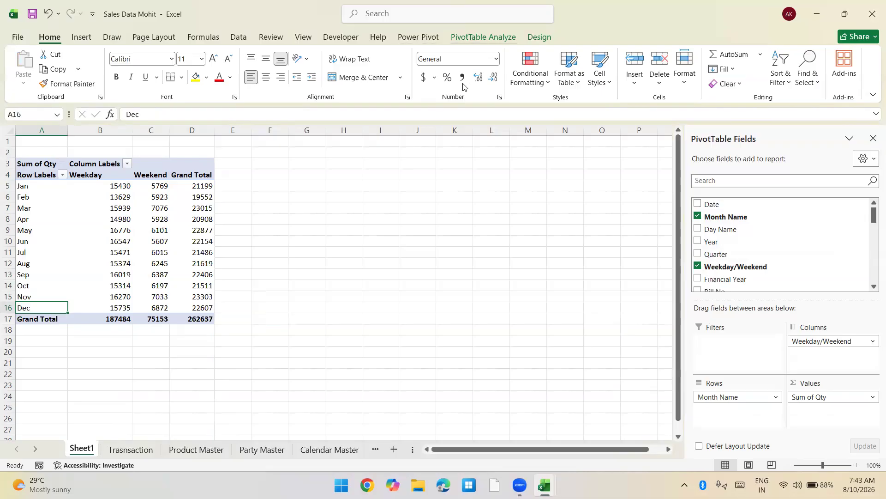
# Insert slicers for the Year and Gender fields of the PivotTable
pyautogui.click(484, 38)
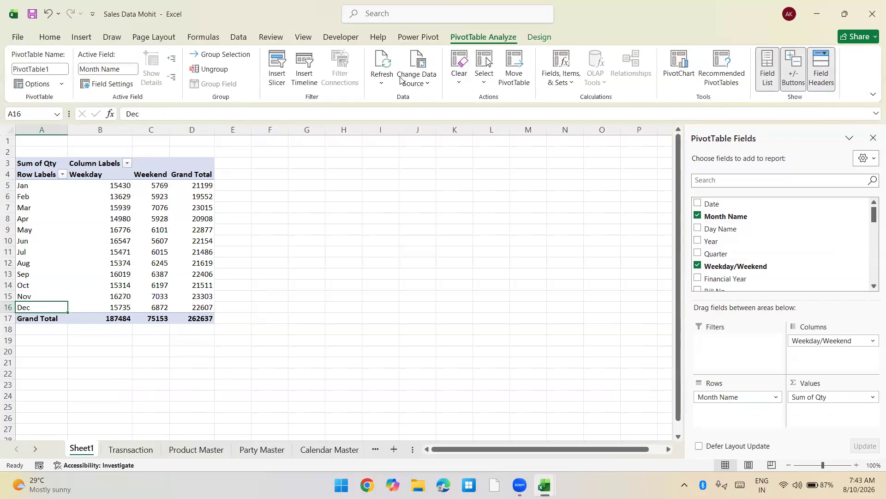
pyautogui.click(279, 69)
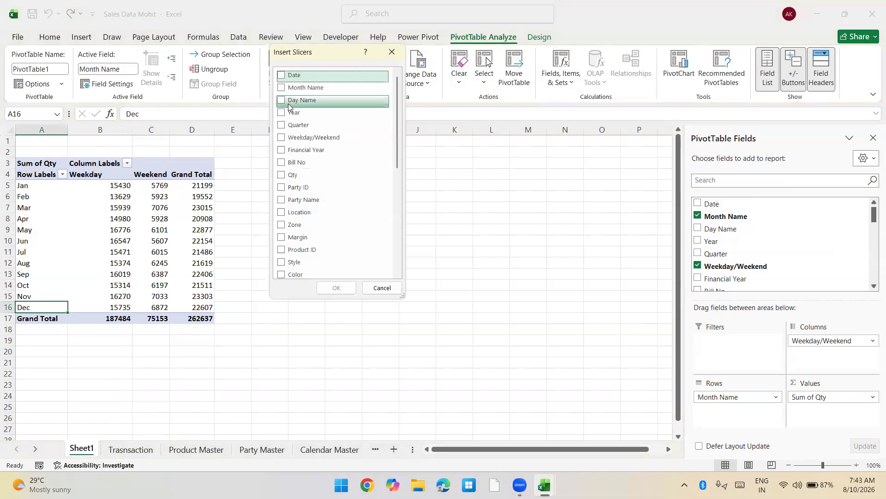
pyautogui.click(282, 113)
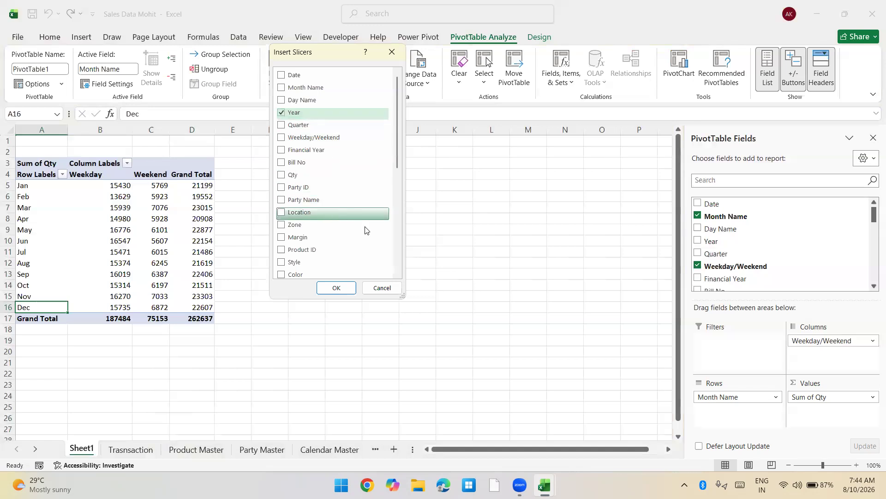
pyautogui.scroll(-5, 350, 238)
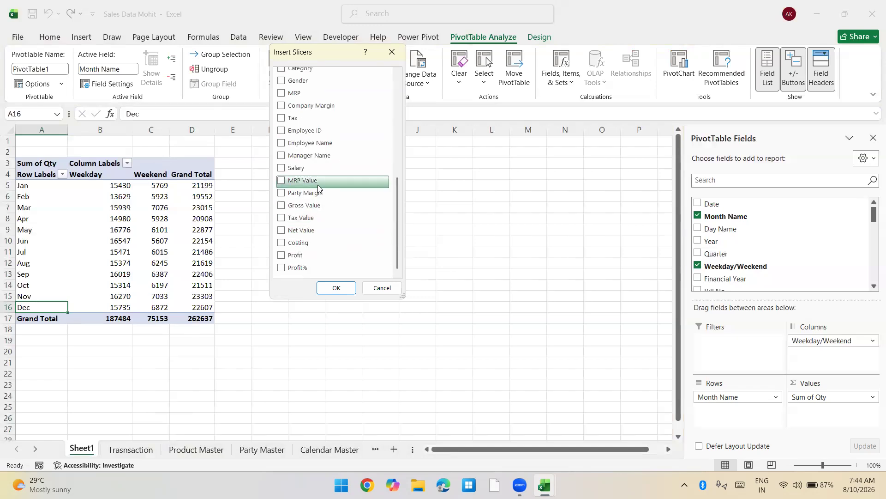
pyautogui.scroll(2, 341, 152)
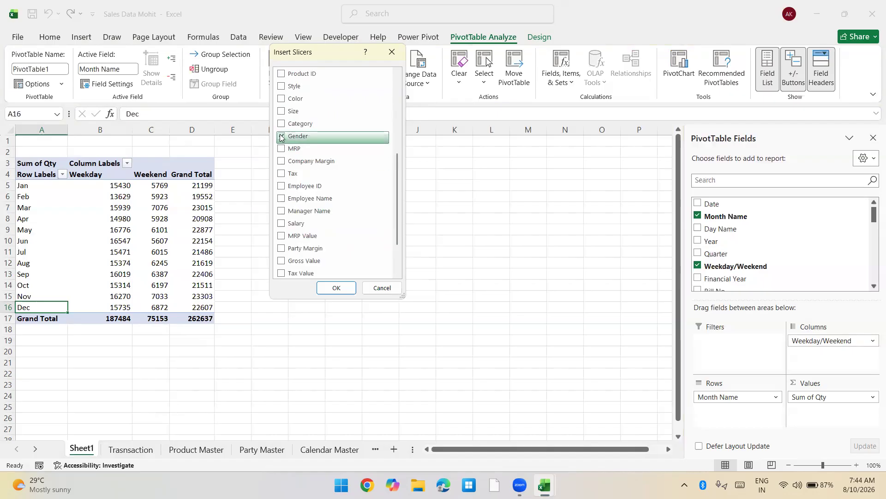
pyautogui.click(336, 287)
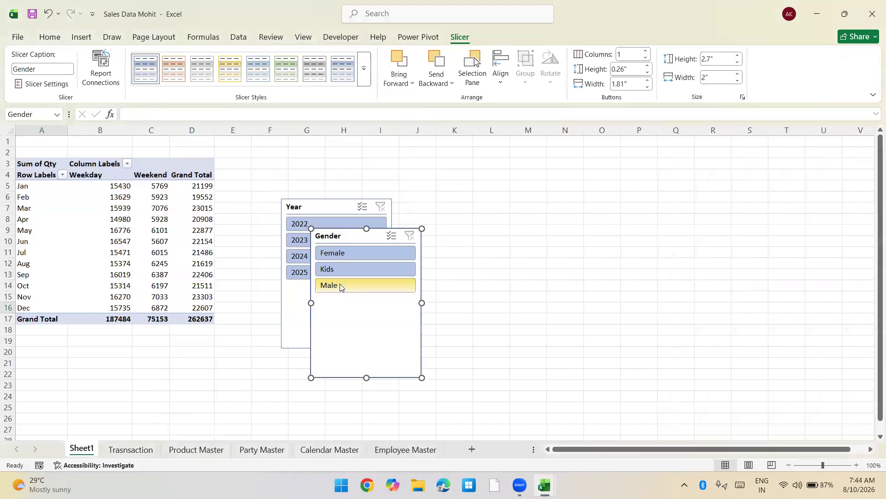
# Set the overlapping slicers side by side and shorten Year to about 1.6" and Gender to about 1.23" high
pyautogui.moveTo(337, 236); pyautogui.dragTo(436, 184)
pyautogui.click(351, 305)
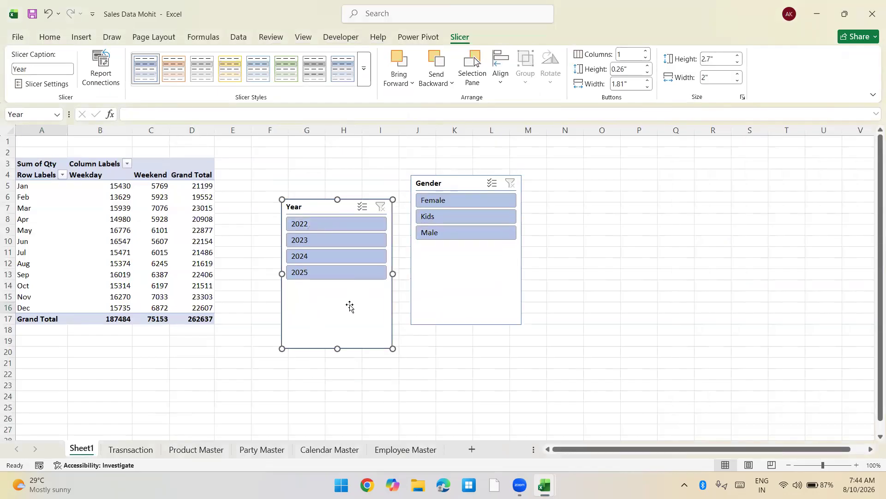
pyautogui.moveTo(336, 349); pyautogui.dragTo(335, 288)
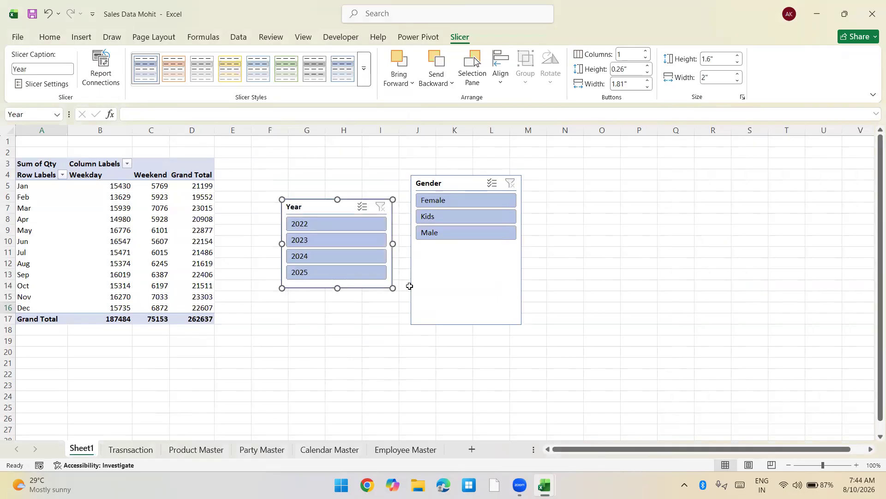
pyautogui.click(412, 287)
pyautogui.moveTo(468, 325); pyautogui.dragTo(464, 245)
pyautogui.moveTo(327, 210); pyautogui.dragTo(315, 194)
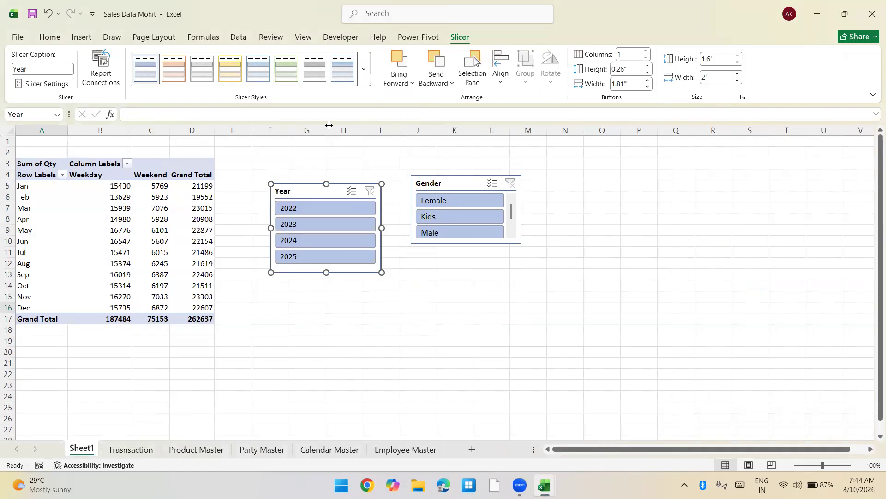
# Apply the dark orange slicer style to the Year and Gender slicers and arrange their buttons in two columns
pyautogui.click(364, 69)
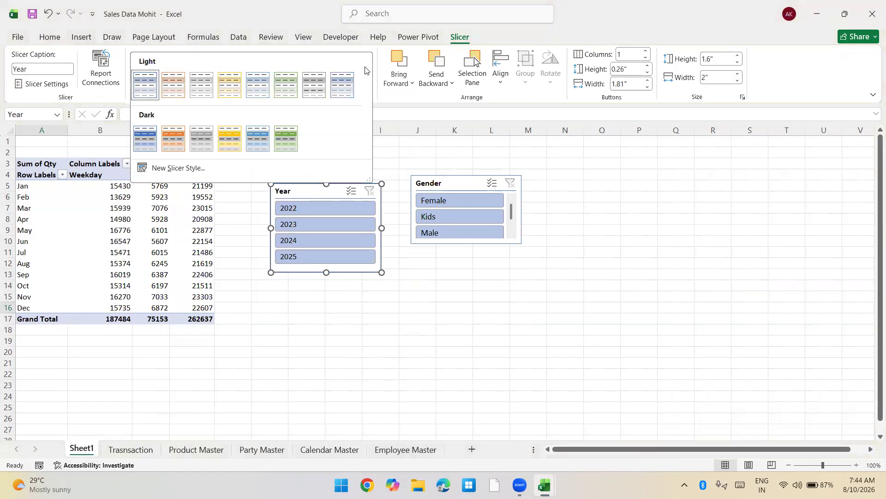
pyautogui.click(174, 138)
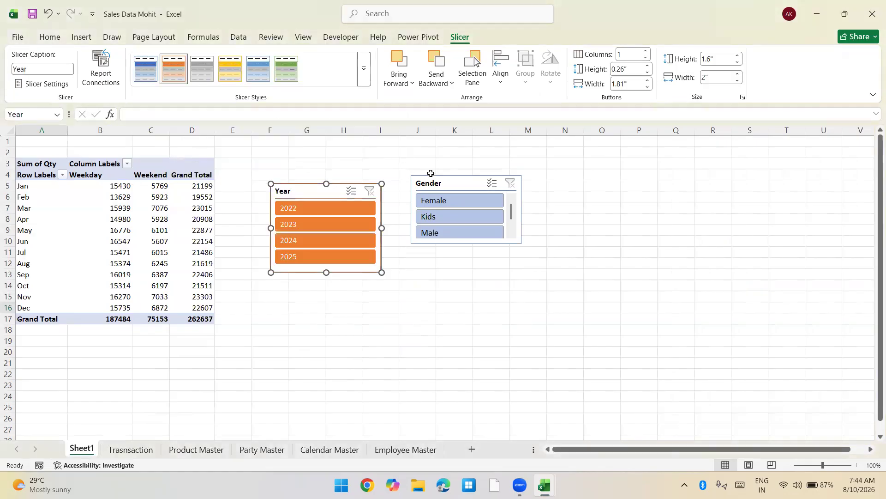
pyautogui.click(444, 183)
pyautogui.click(173, 70)
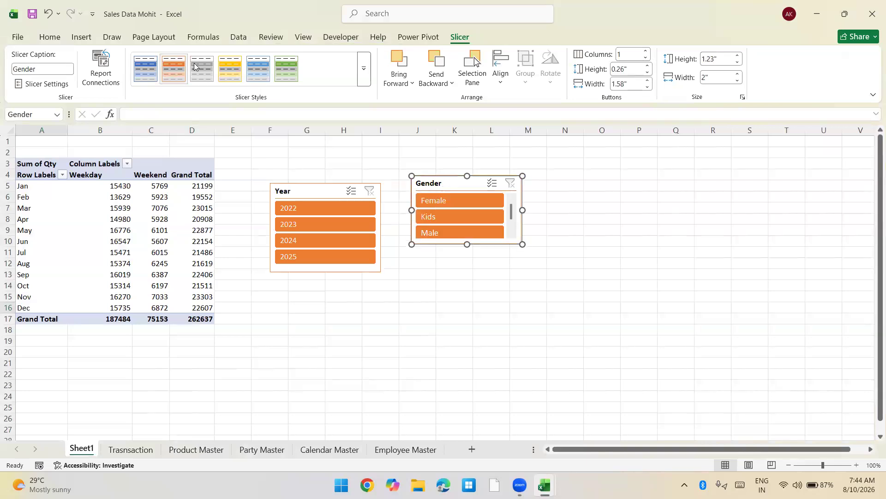
pyautogui.keyDown('ctrl'); pyautogui.click(310, 190); pyautogui.keyUp('ctrl')
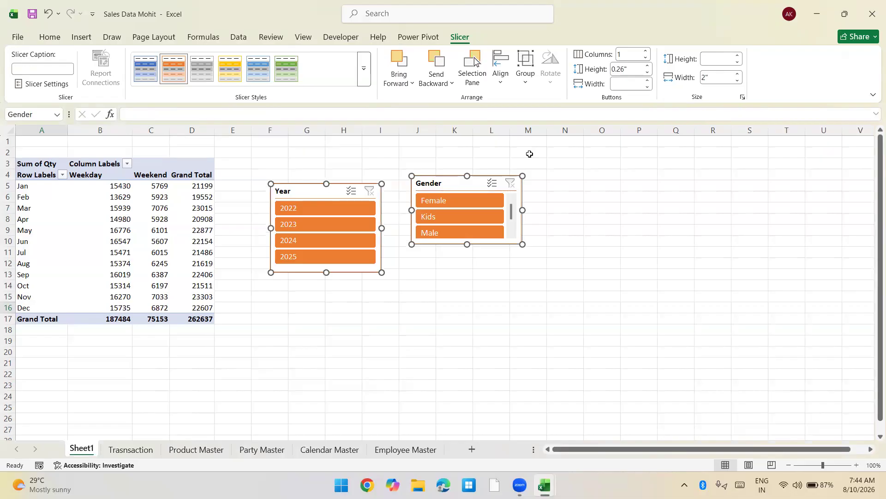
pyautogui.click(646, 51)
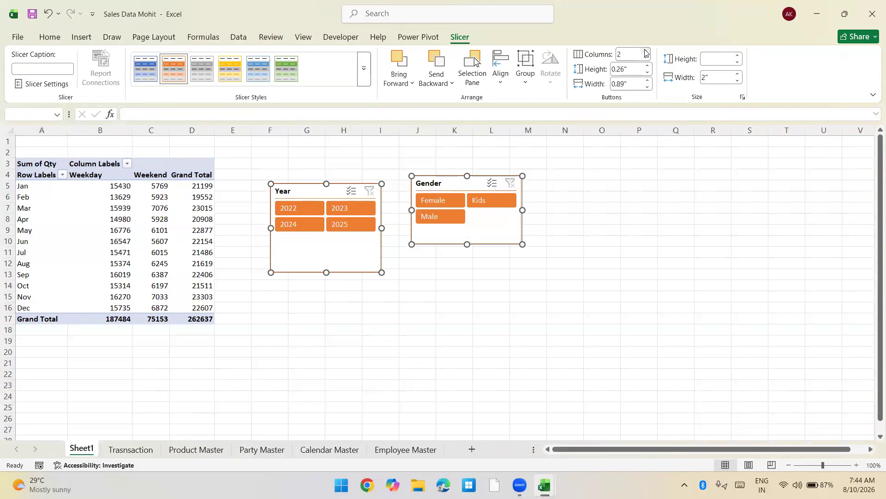
# Shorten the Year slicer to fit its two button rows, and place the Gender slicer directly beside it at about 0.98" high
pyautogui.click(392, 284)
pyautogui.click(357, 270)
pyautogui.moveTo(327, 273); pyautogui.dragTo(324, 236)
pyautogui.moveTo(441, 182); pyautogui.dragTo(416, 190)
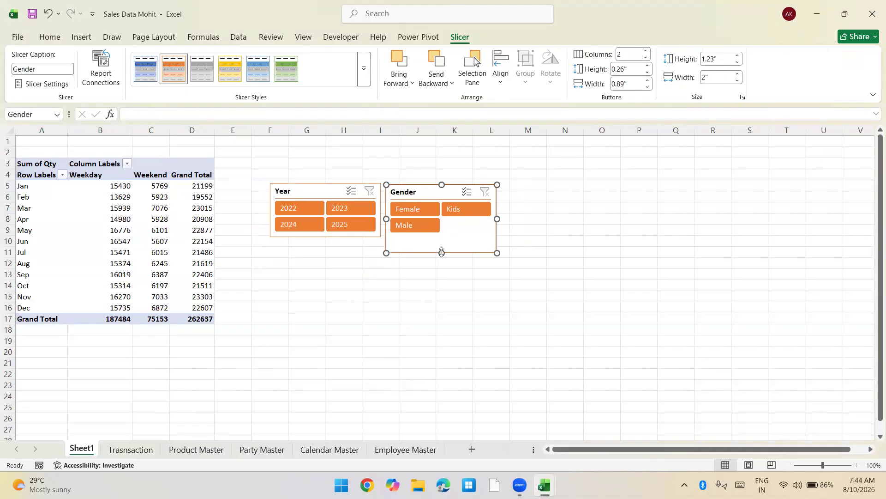
pyautogui.moveTo(442, 245); pyautogui.dragTo(442, 239)
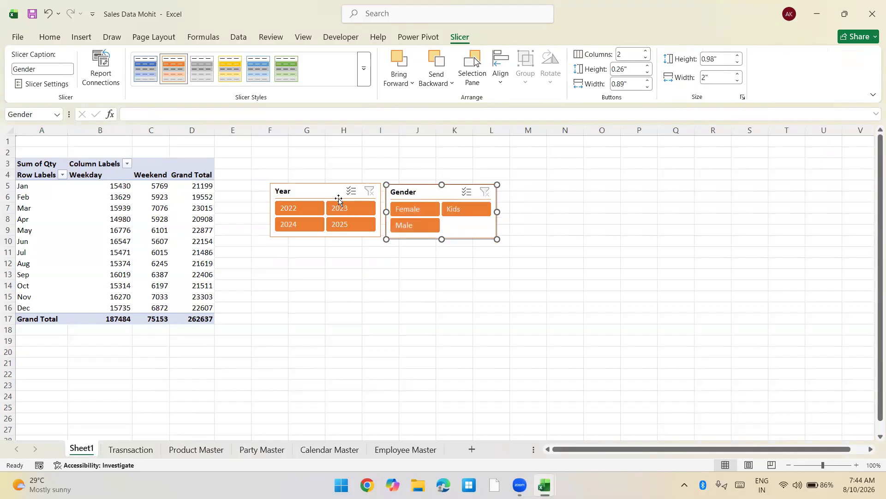
# Move the Year and Gender slicers together to the top of the sheet, just right of the PivotTable
pyautogui.keyDown('ctrl'); pyautogui.click(332, 195); pyautogui.keyUp('ctrl')
pyautogui.moveTo(332, 195); pyautogui.dragTo(295, 150)
pyautogui.click(127, 140)
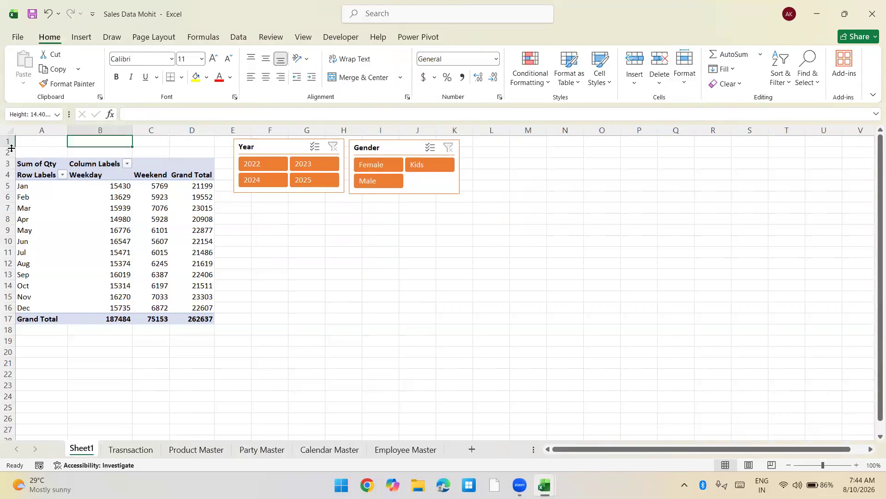
# Insert five blank rows above the PivotTable so that it starts in row 8
pyautogui.moveTo(7, 151); pyautogui.dragTo(7, 151)
pyautogui.hotkey('ctrl', 'shift', '+')
pyautogui.hotkey('ctrl', 'shift', '+')
pyautogui.hotkey('ctrl', 'shift', '+')
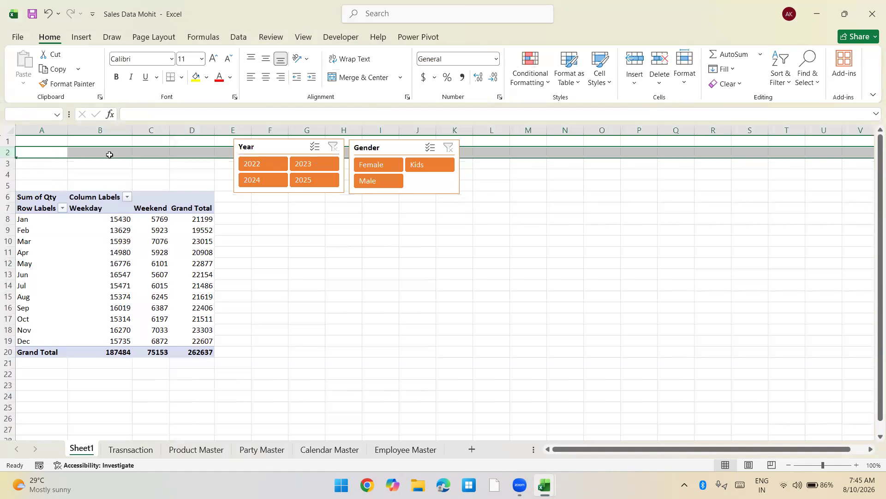
pyautogui.hotkey('ctrl', 'shift', '+')
pyautogui.hotkey('ctrl', 'shift', '+')
# Move the Year and Gender slicers together into the blank rows directly above the PivotTable
pyautogui.click(277, 150)
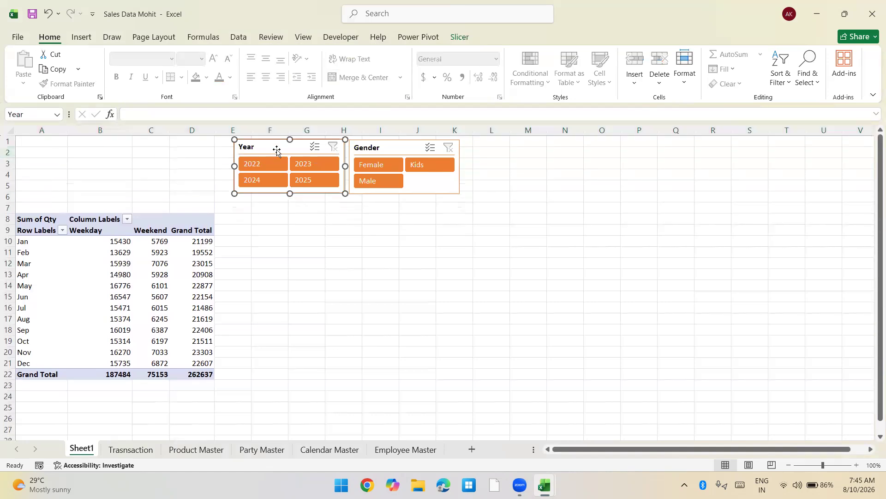
pyautogui.keyDown('ctrl'); pyautogui.click(386, 147); pyautogui.keyUp('ctrl')
pyautogui.moveTo(254, 143); pyautogui.dragTo(174, 149)
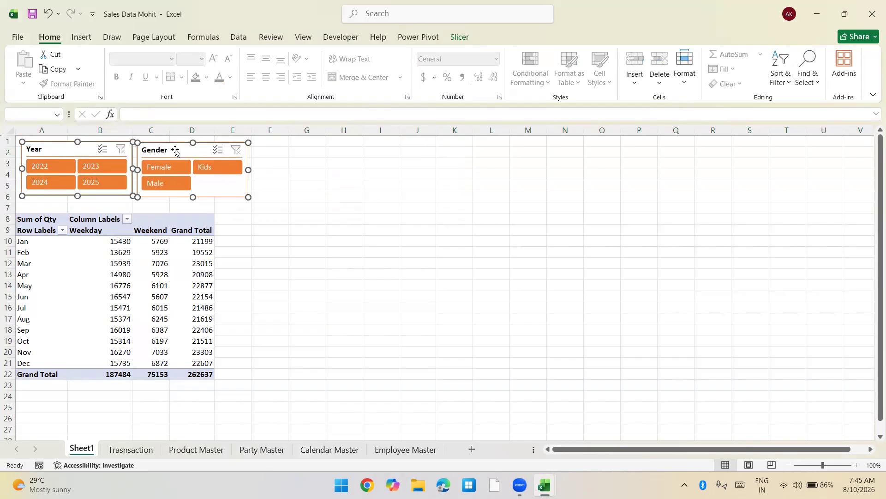
pyautogui.click(356, 174)
# Narrow the Year and Gender slicers and place them side by side within the PivotTable's width, columns A to D
pyautogui.click(71, 148)
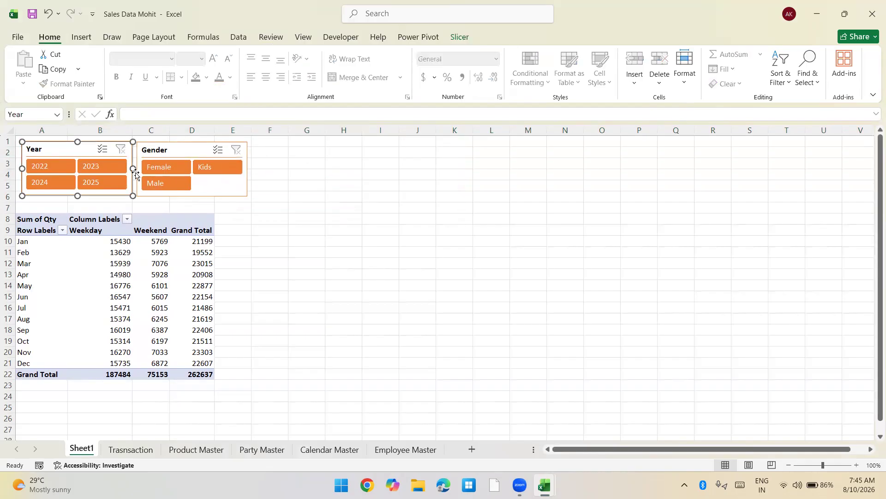
pyautogui.moveTo(131, 169); pyautogui.dragTo(124, 150)
pyautogui.moveTo(226, 170); pyautogui.dragTo(208, 170)
pyautogui.click(248, 184)
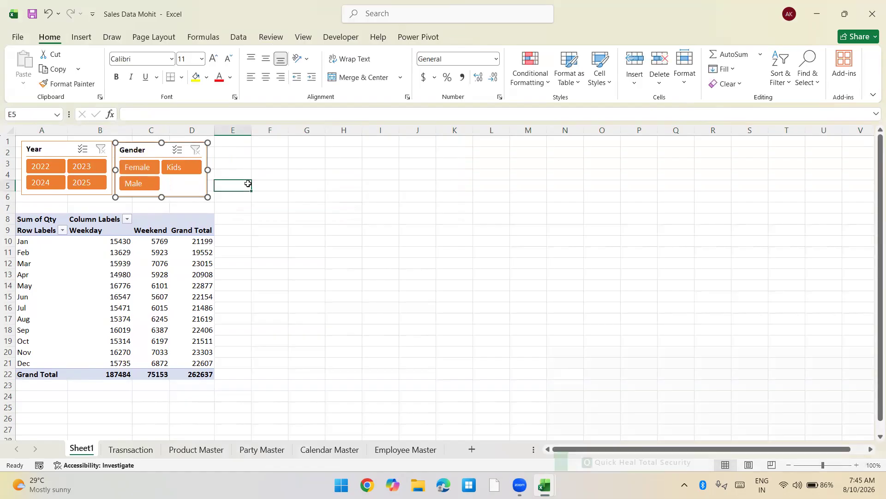
# Test the Year slicer by filtering the PivotTable by single years, including 2023, 2024 and 2025
pyautogui.click(82, 180)
pyautogui.click(82, 171)
pyautogui.click(52, 171)
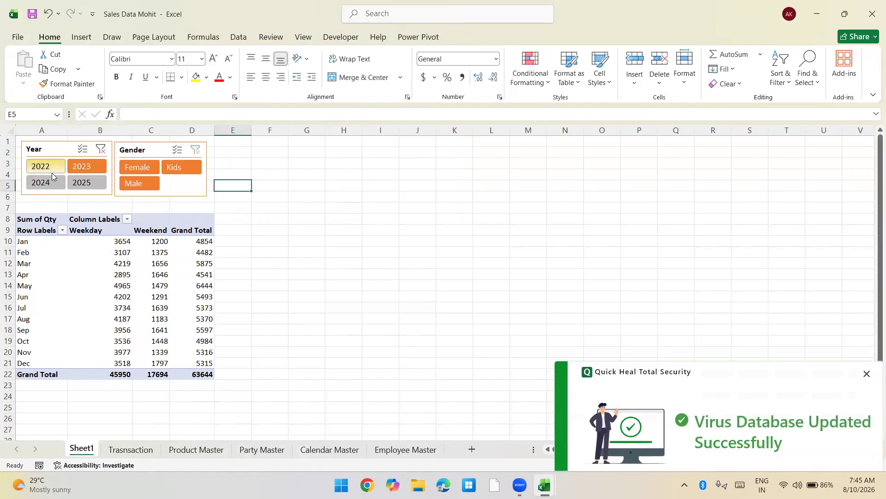
pyautogui.click(52, 182)
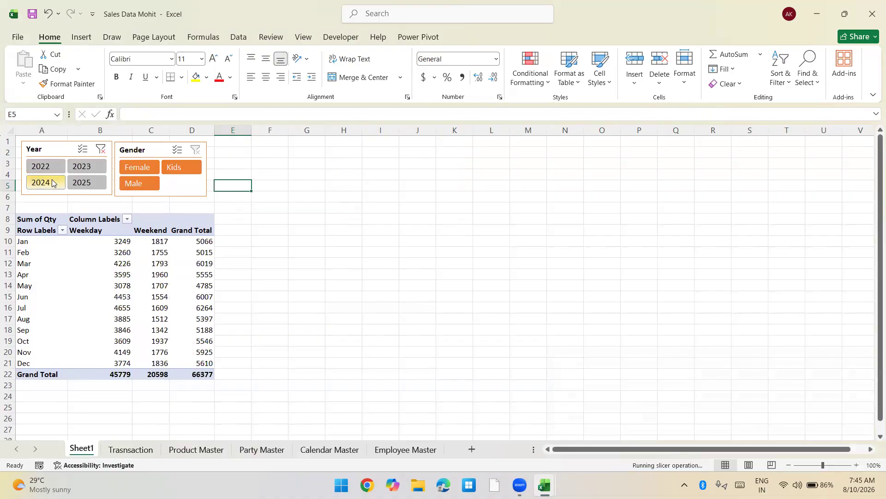
pyautogui.click(84, 182)
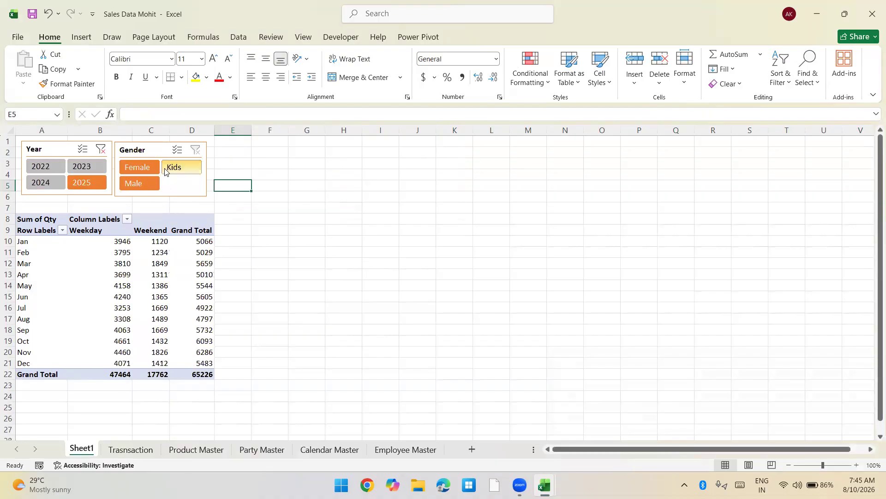
# Test the Gender slicer with Female and Kids, and clear the filters of both slicers
pyautogui.click(138, 167)
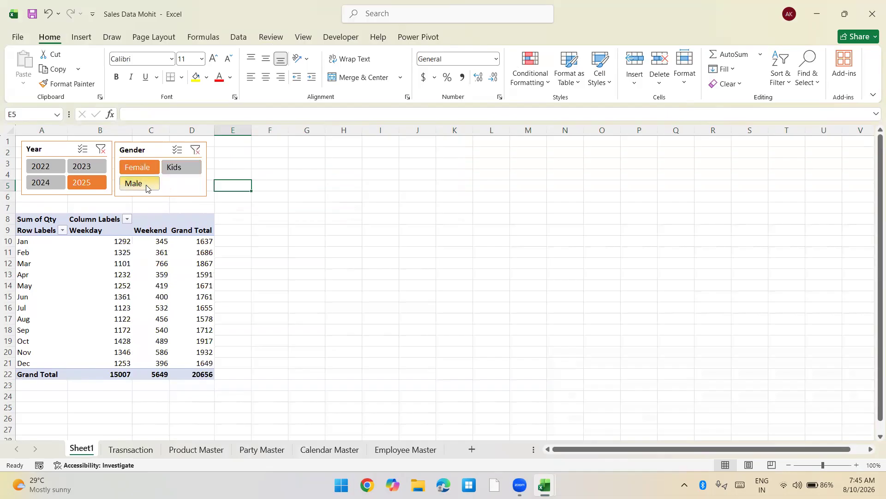
pyautogui.click(172, 171)
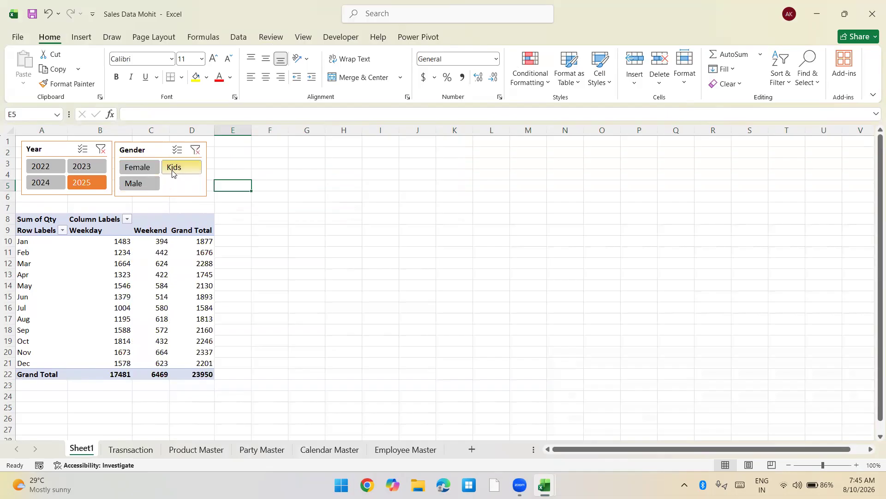
pyautogui.click(197, 151)
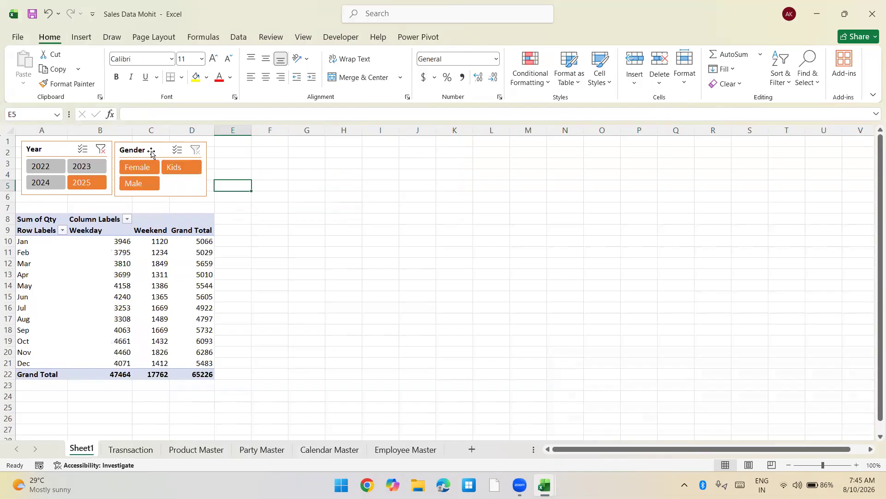
pyautogui.click(102, 150)
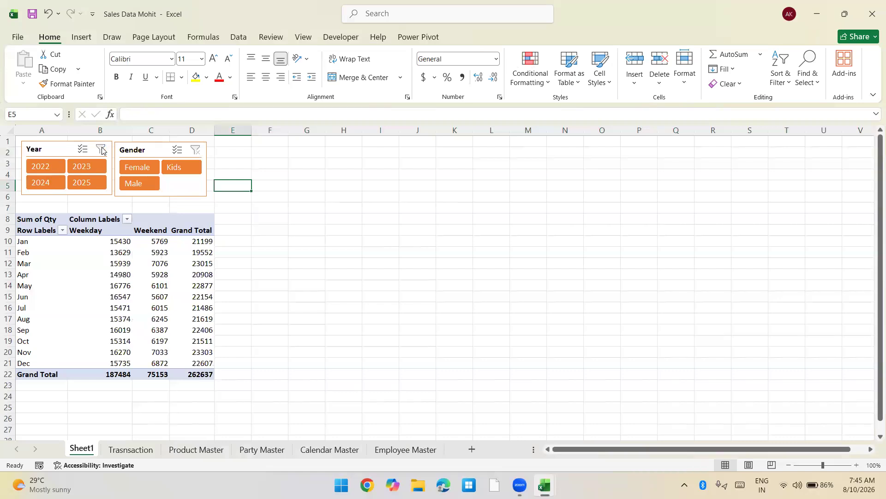
# Copy the PivotTable range A7:D22 and paste it beside the original, starting at cell F7
pyautogui.click(197, 207)
pyautogui.press('Left')
pyautogui.press('Left')
pyautogui.press('Left')
pyautogui.hotkey('shift', 'Right')
pyautogui.hotkey('shift', 'Right')
pyautogui.hotkey('shift', 'Right')
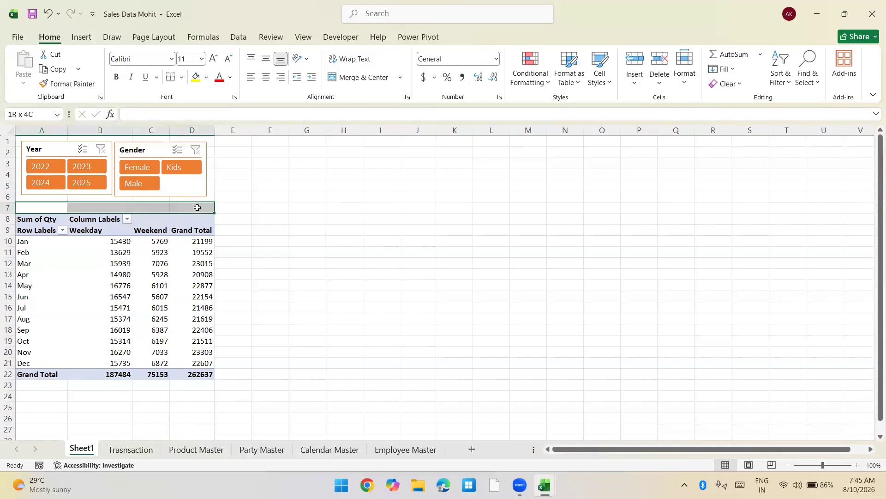
pyautogui.hotkey('shift', 'Down')
pyautogui.hotkey('shift', 'Down')
pyautogui.hotkey('shift', 'Down')
pyautogui.hotkey('shift', 'Down')
pyautogui.hotkey('shift', 'Down')
pyautogui.hotkey('shift', 'Down')
pyautogui.hotkey('shift', 'Down')
pyautogui.hotkey('shift', 'Down')
pyautogui.hotkey('shift', 'Down')
pyautogui.hotkey('shift', 'Down')
pyautogui.hotkey('shift', 'Down')
pyautogui.hotkey('shift', 'Down')
pyautogui.hotkey('shift', 'Down')
pyautogui.hotkey('shift', 'Down')
pyautogui.hotkey('shift', 'Down')
pyautogui.hotkey('shift', 'Down')
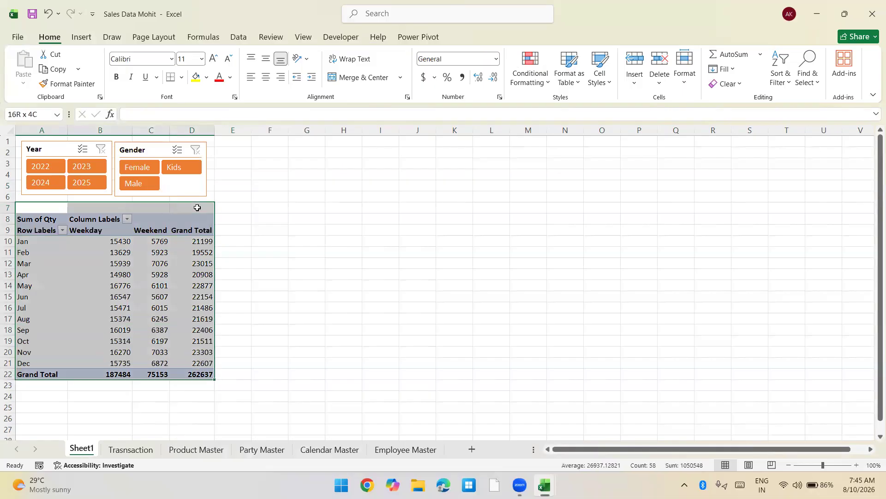
pyautogui.hotkey('shift', 'Up')
pyautogui.hotkey('ctrl', 'c')
pyautogui.press('Right')
pyautogui.press('Right')
pyautogui.press('Right')
pyautogui.press('Right')
pyautogui.press('Right')
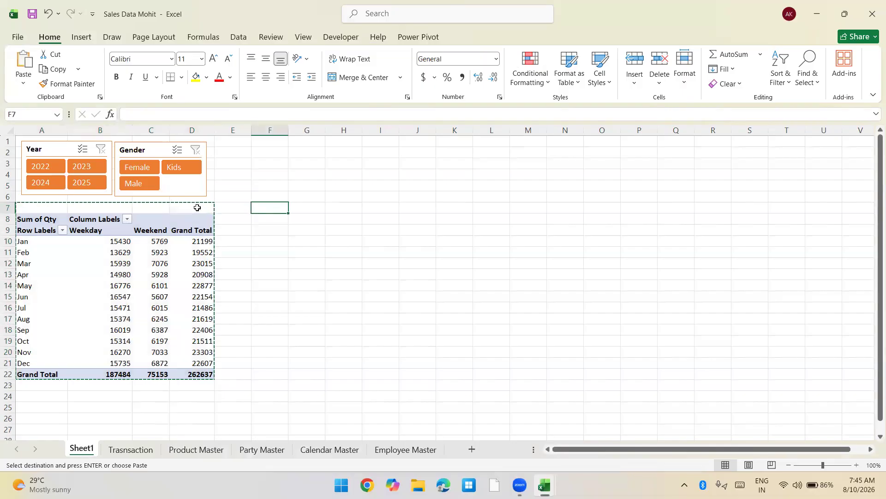
pyautogui.press('Return')
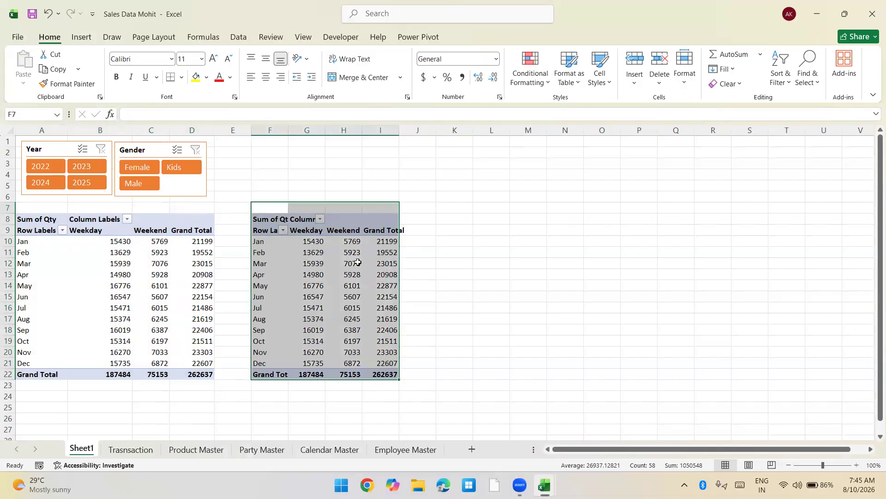
# Replace the Weekday/Weekend field with Category in the columns of the copied PivotTable
pyautogui.click(344, 263)
pyautogui.moveTo(797, 344); pyautogui.dragTo(638, 325)
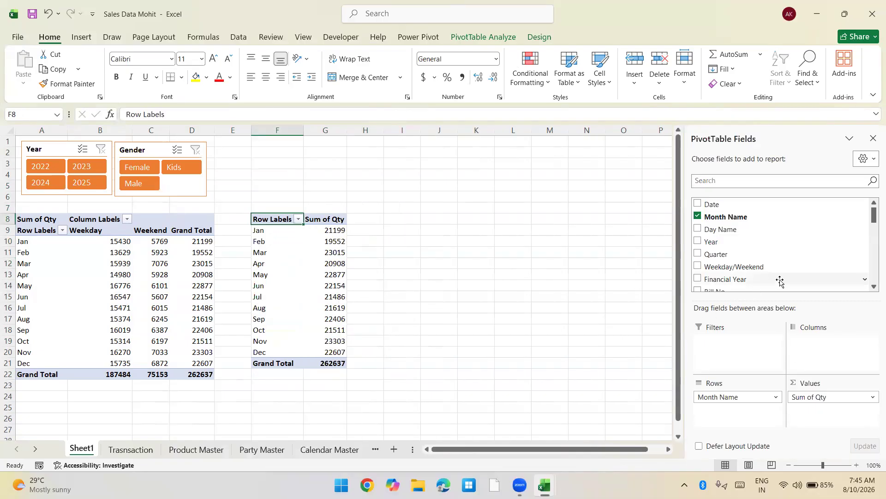
pyautogui.click(873, 287)
pyautogui.click(873, 287)
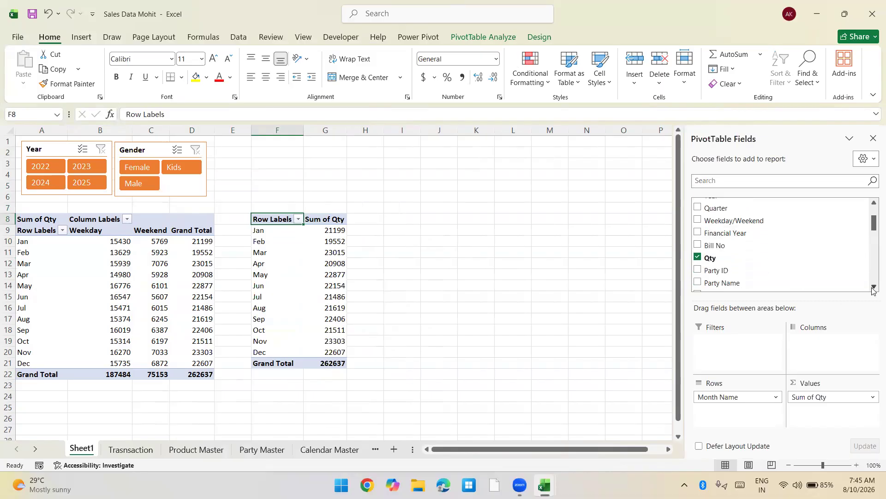
pyautogui.click(874, 287)
pyautogui.click(874, 287)
pyautogui.click(873, 286)
pyautogui.click(873, 286)
pyautogui.click(874, 287)
pyautogui.click(873, 287)
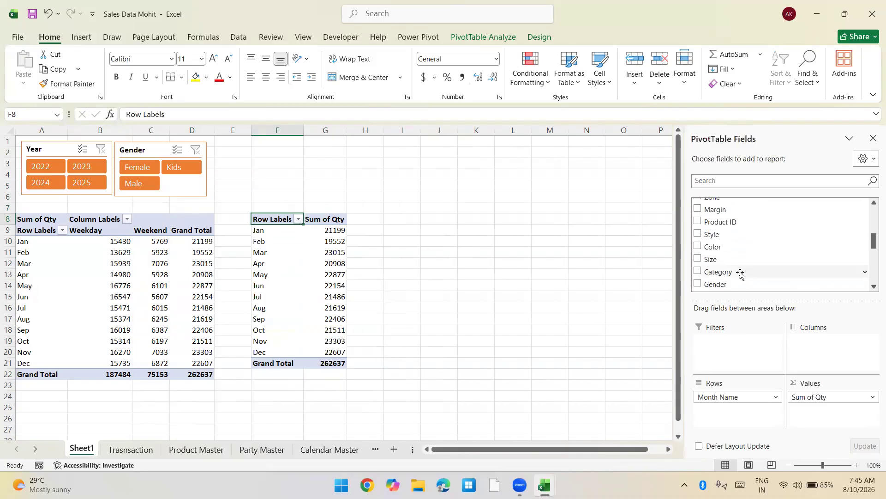
pyautogui.moveTo(740, 273); pyautogui.dragTo(810, 341)
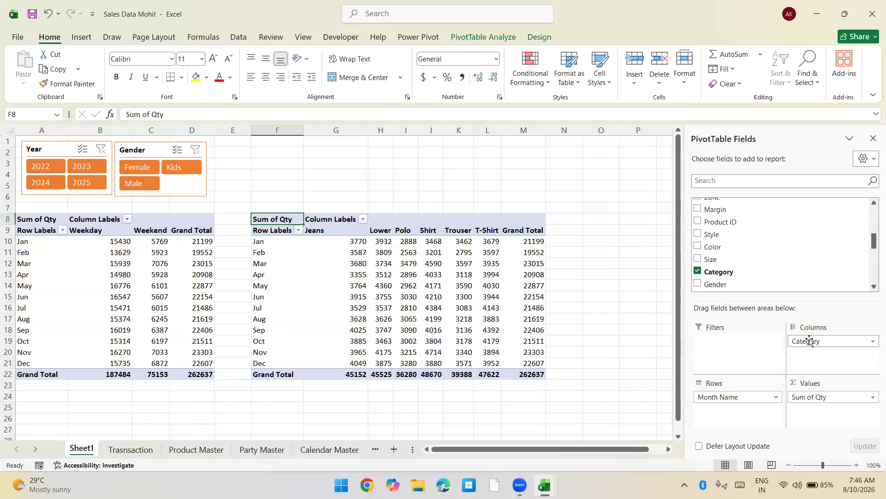
# Test the Year slicer on both PivotTables with 2025, 2022 and 2023, and clear its filter
pyautogui.click(90, 190)
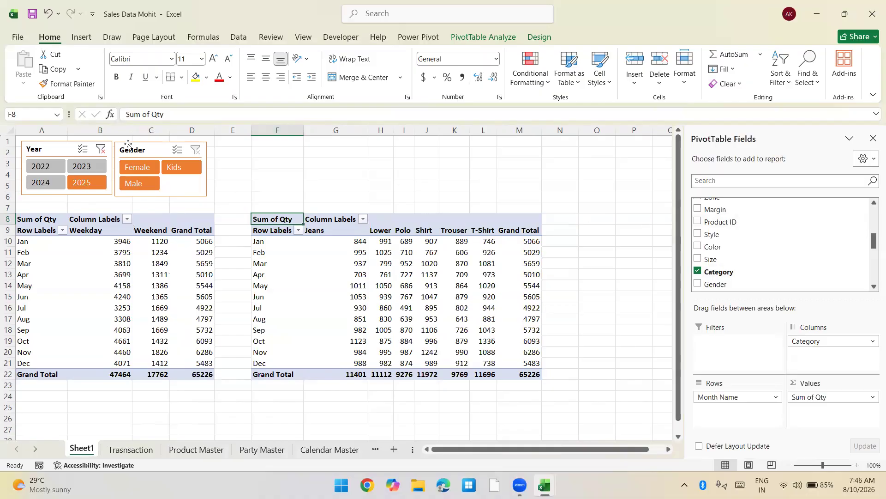
pyautogui.click(45, 169)
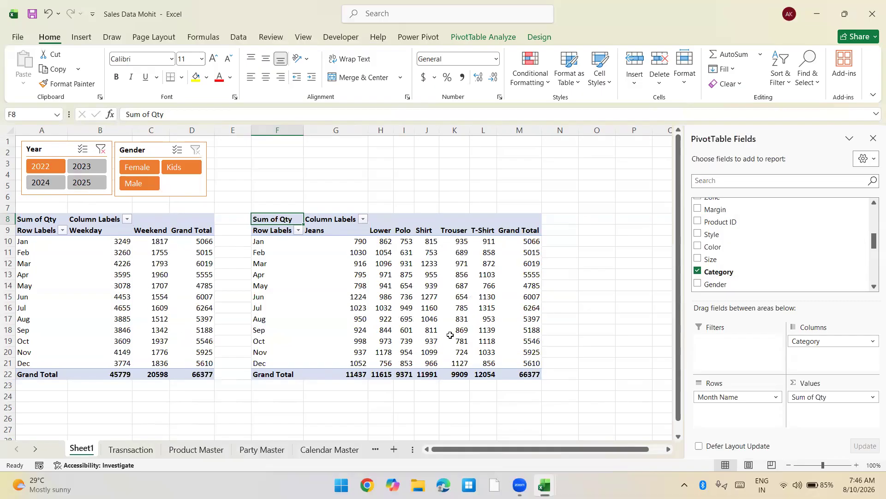
pyautogui.click(93, 172)
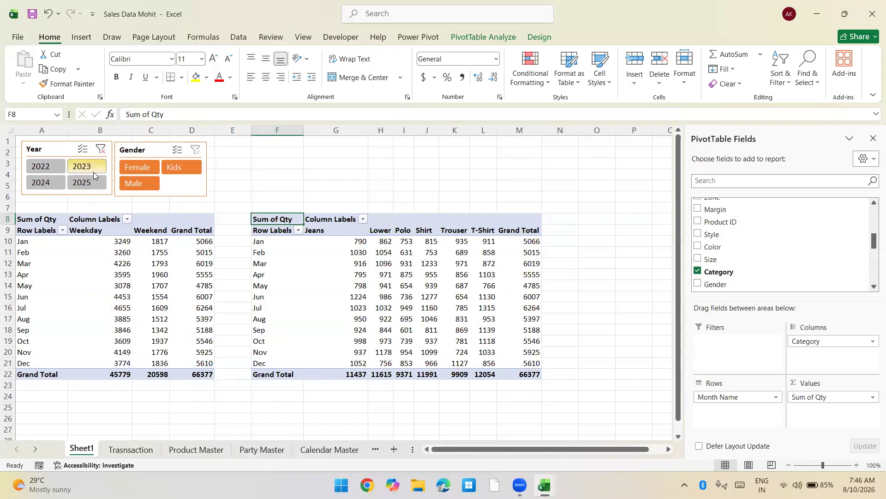
pyautogui.click(100, 149)
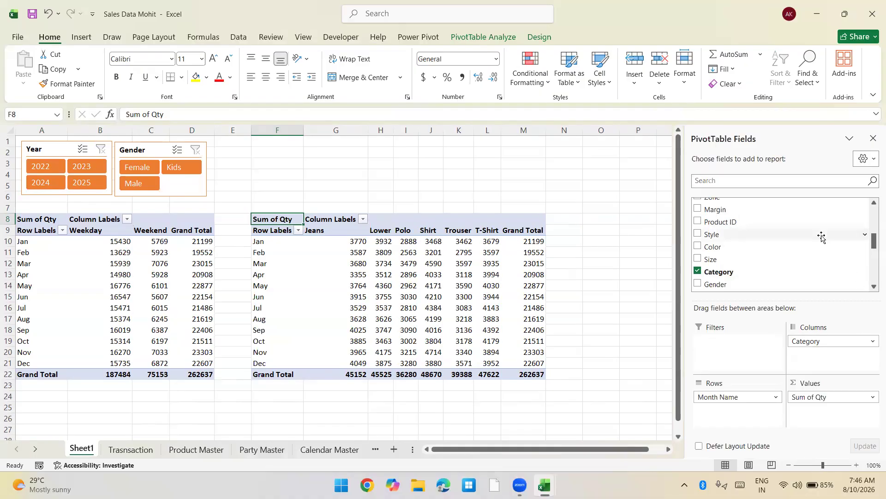
# Add the Year field above Month Name in the rows of the Category PivotTable
pyautogui.scroll(5, 822, 237)
pyautogui.moveTo(729, 241); pyautogui.dragTo(734, 396)
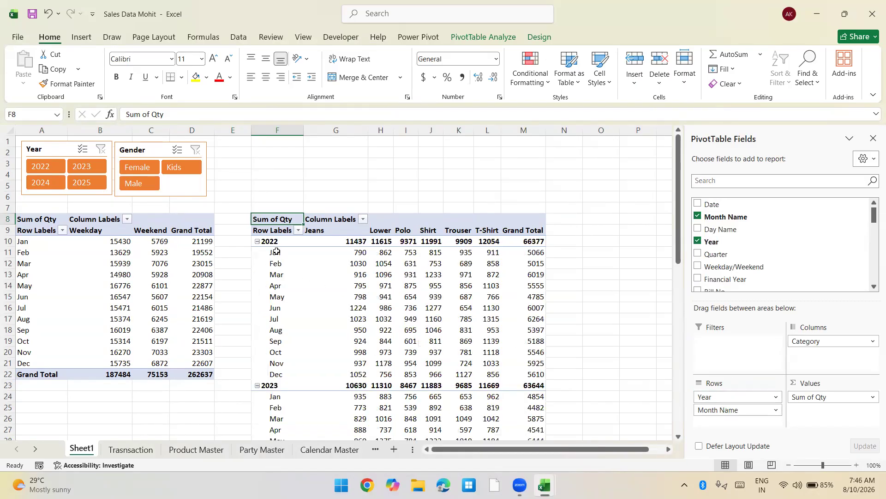
# Try nesting Year under Month Name in the rows, and restore Year as the outer row field
pyautogui.moveTo(702, 400); pyautogui.dragTo(718, 423)
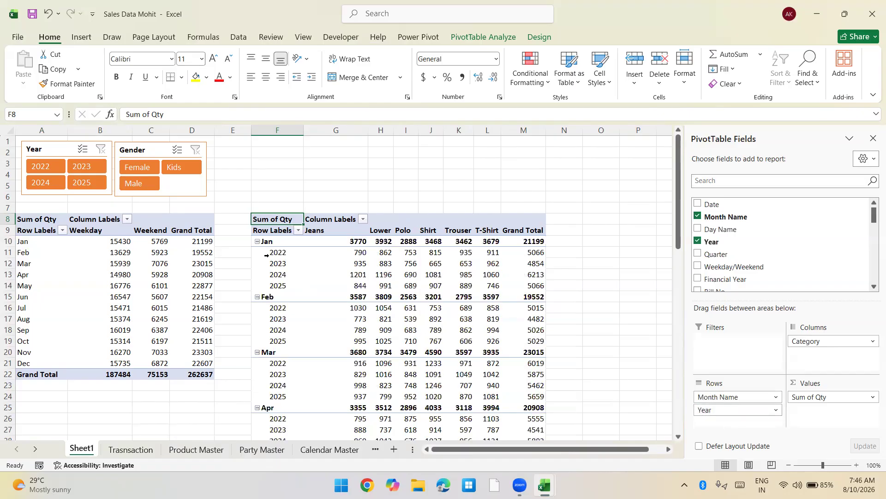
pyautogui.click(272, 282)
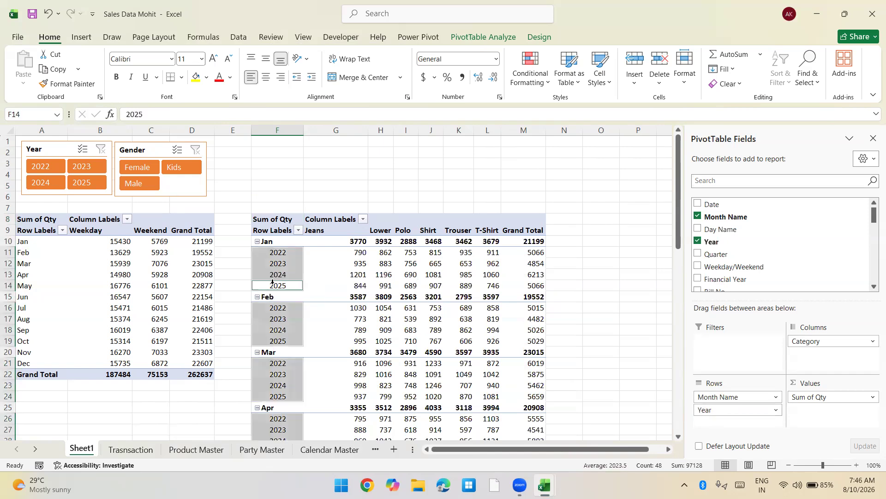
pyautogui.moveTo(720, 396); pyautogui.dragTo(734, 421)
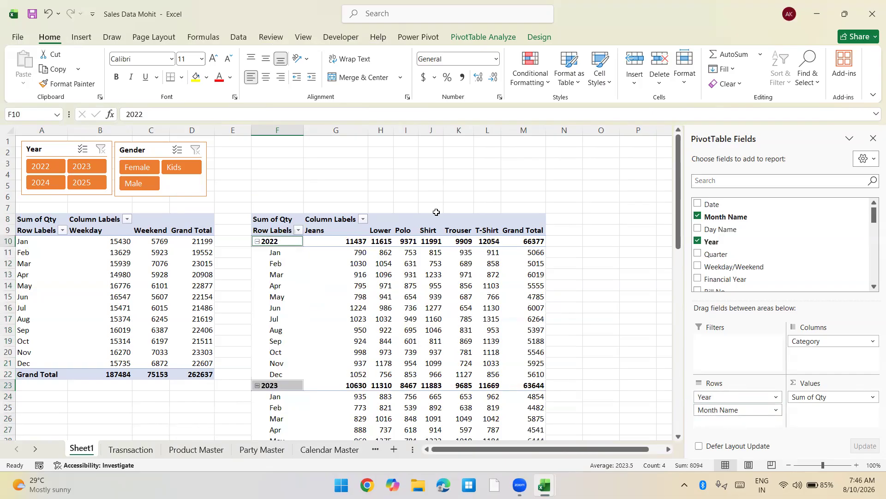
pyautogui.click(425, 194)
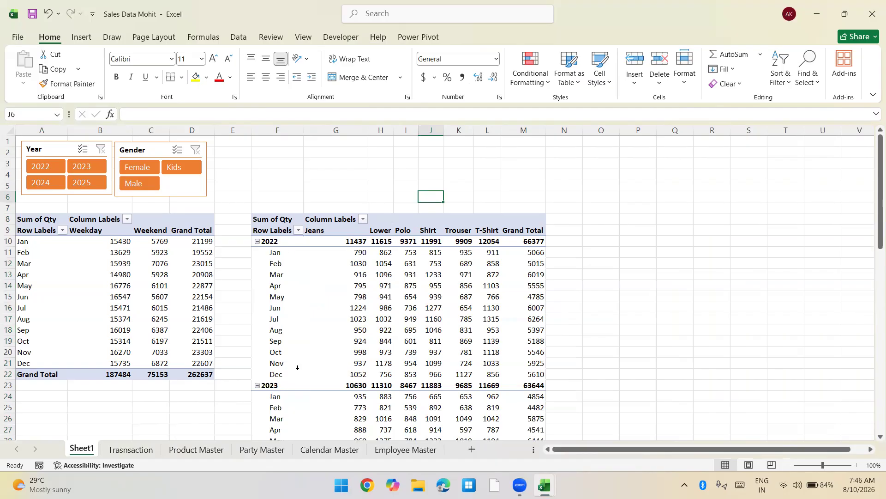
# Collapse the 2022 and 2023 groups and the entire Year field in the Category PivotTable
pyautogui.scroll(-7, 304, 355)
pyautogui.scroll(6, 304, 355)
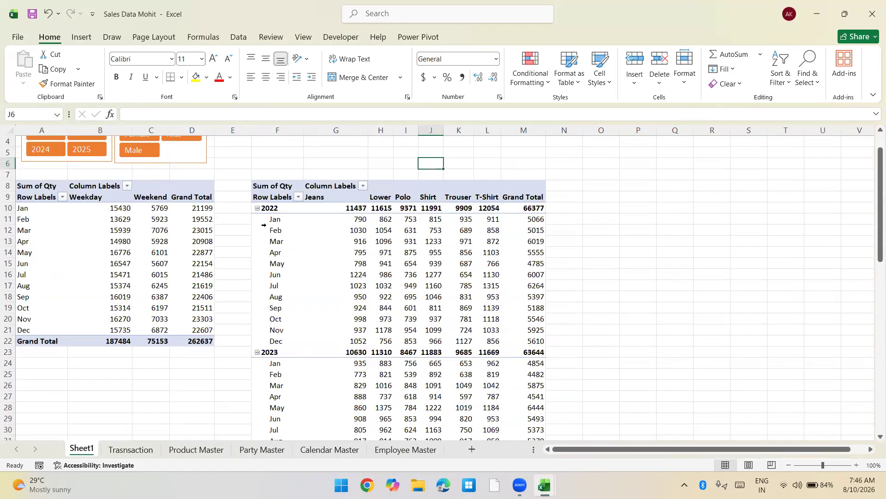
pyautogui.click(258, 209)
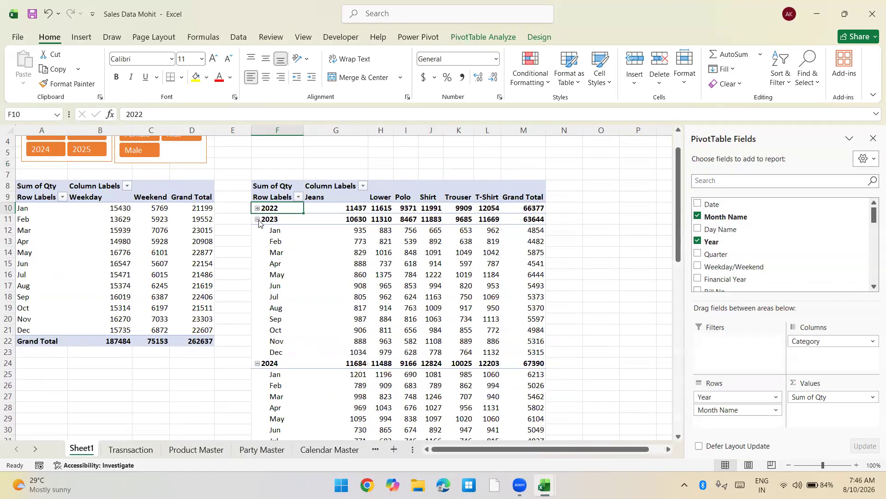
pyautogui.click(258, 220)
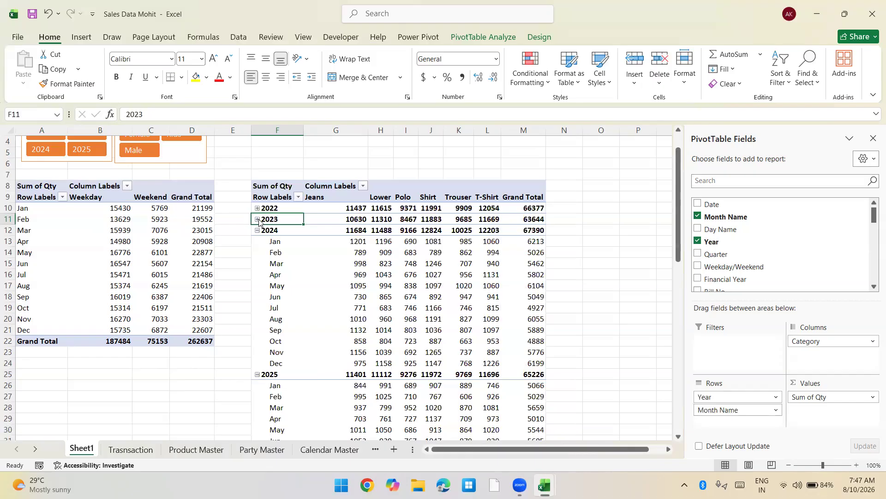
pyautogui.rightClick(259, 222)
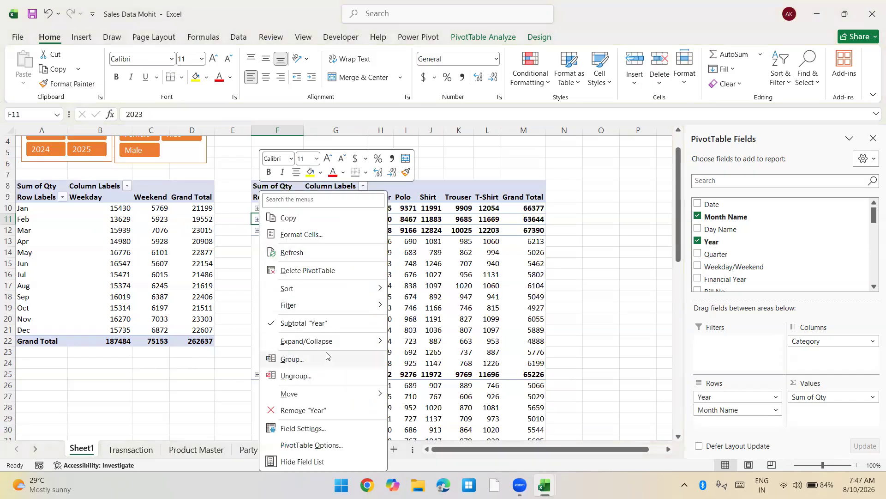
pyautogui.moveTo(328, 343)
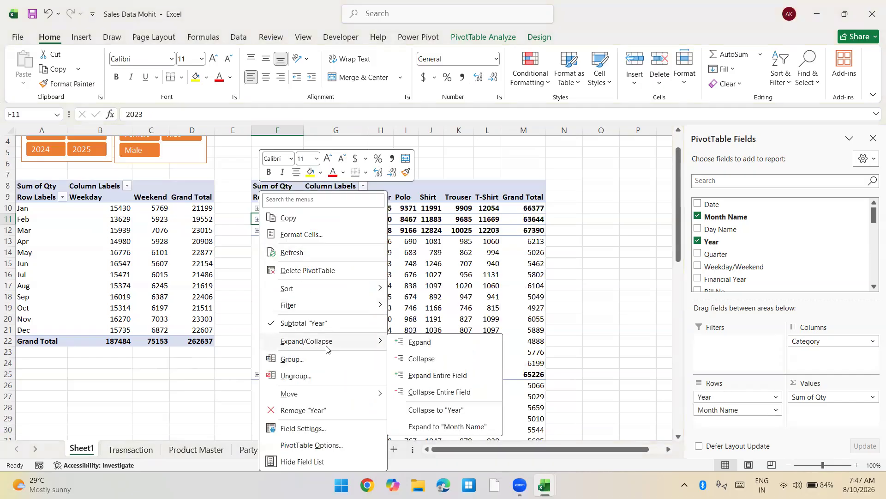
pyautogui.click(423, 393)
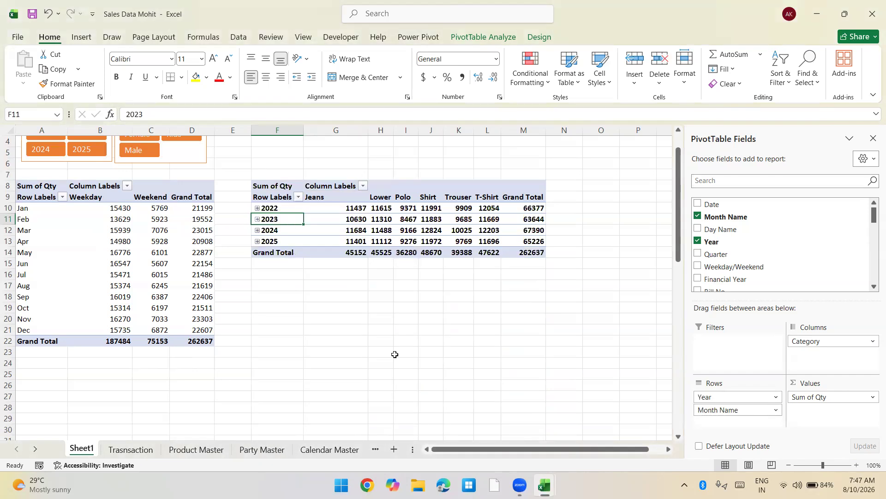
# Try expanding and collapsing the 2025 and 2024 groups individually in the Category PivotTable
pyautogui.click(258, 241)
pyautogui.click(257, 241)
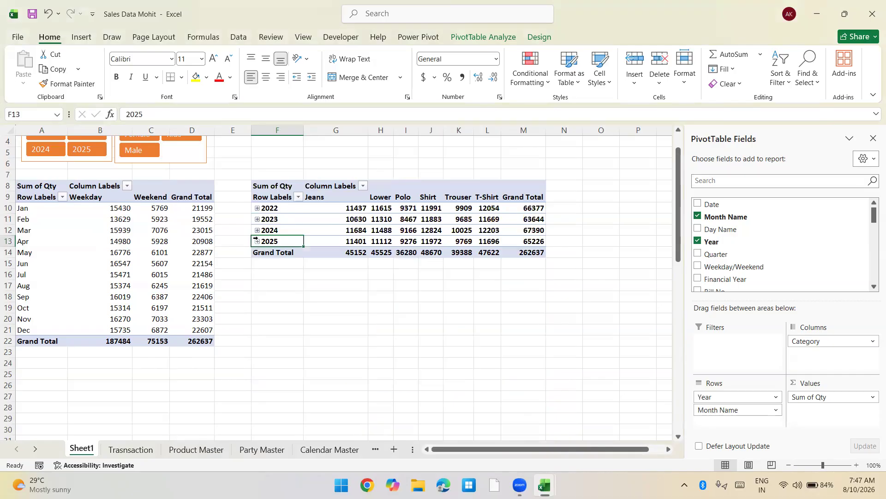
pyautogui.click(258, 230)
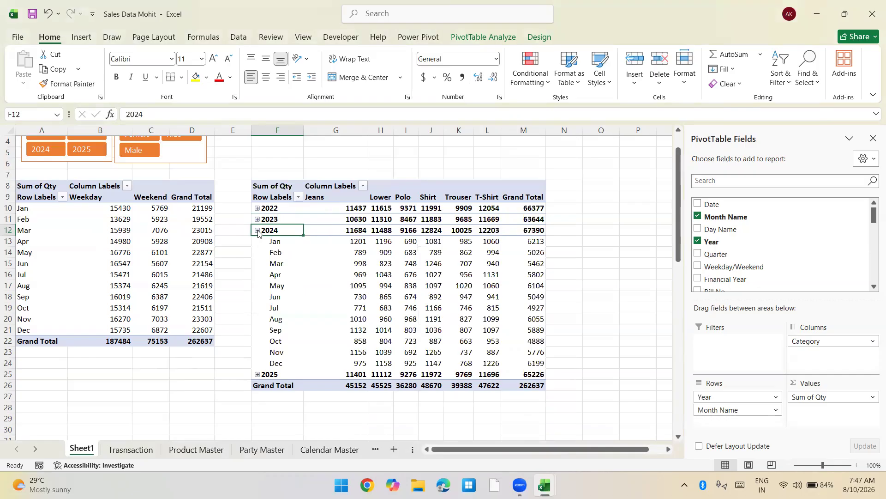
pyautogui.click(258, 231)
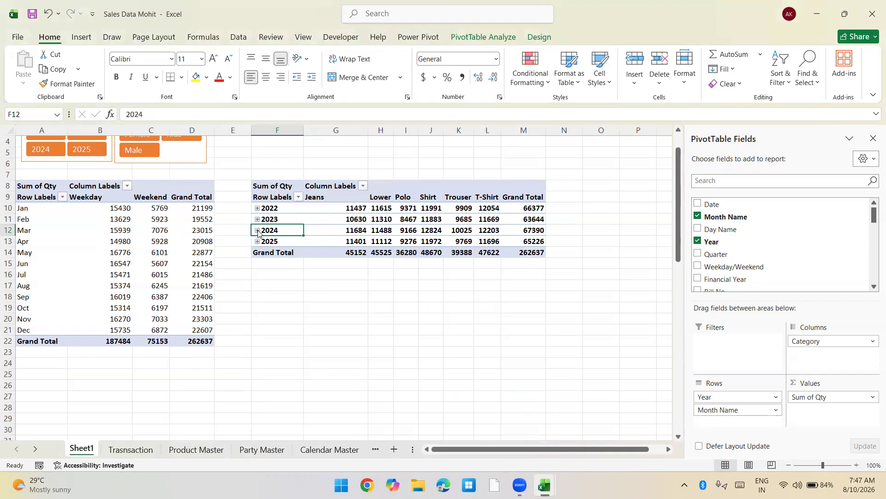
# Expand the entire Year field in the Category PivotTable down to its months
pyautogui.rightClick(272, 219)
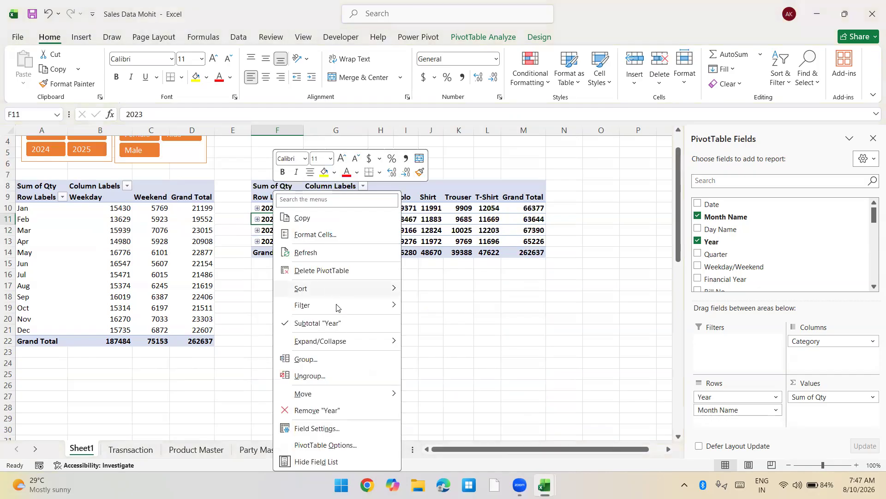
pyautogui.moveTo(336, 344)
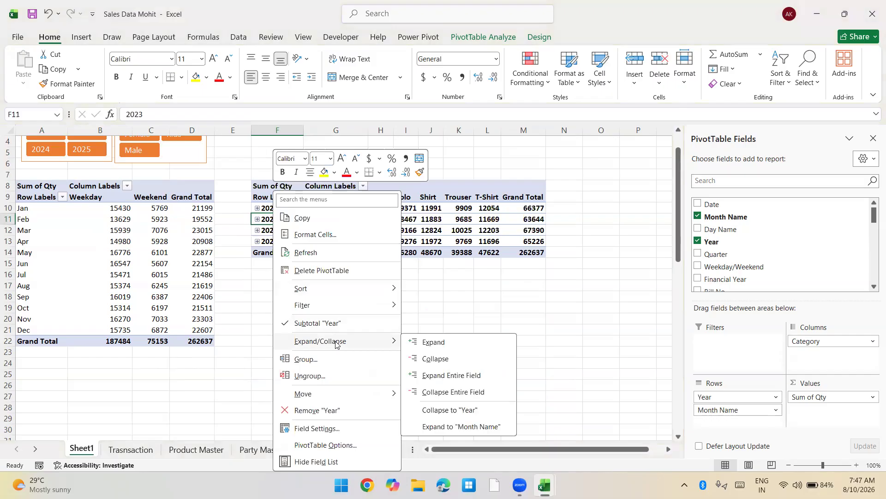
pyautogui.click(461, 376)
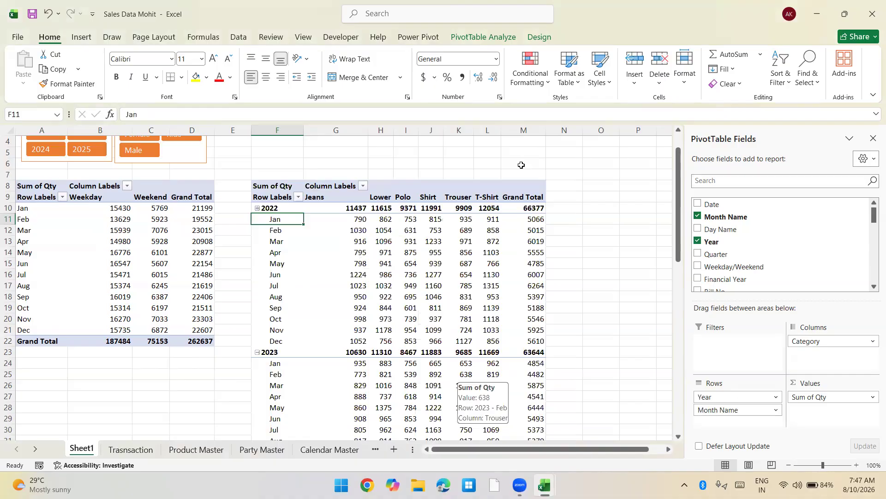
# Try the Tabular Form report layout on the Category PivotTable, and return it to Compact Form
pyautogui.click(540, 37)
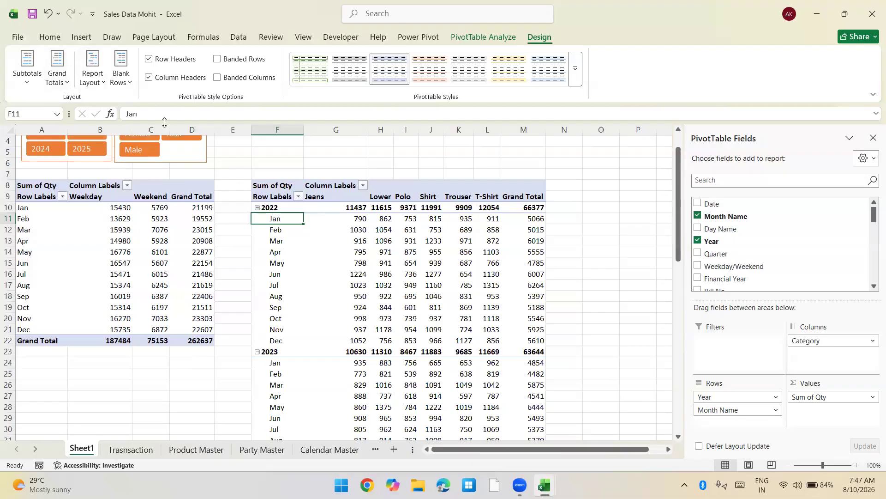
pyautogui.click(93, 73)
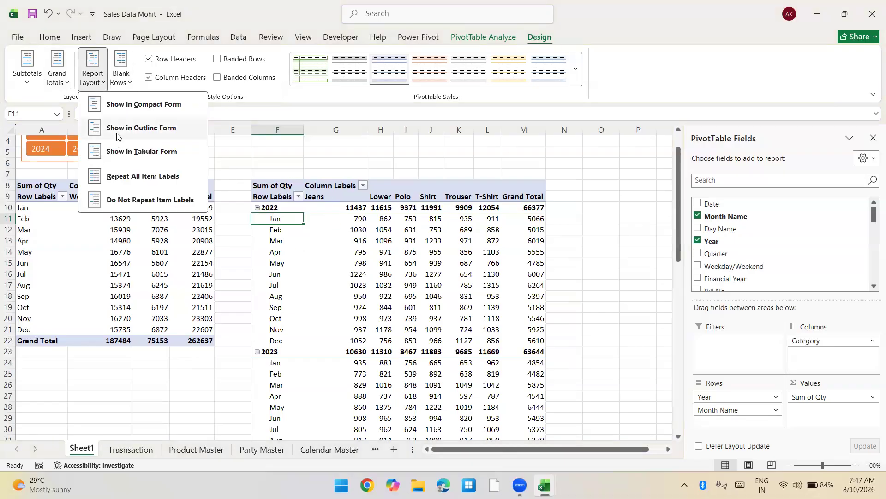
pyautogui.click(121, 154)
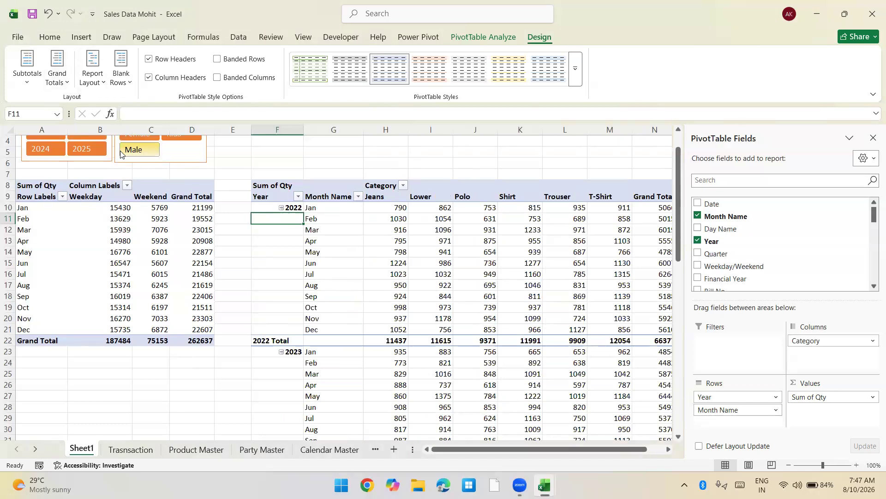
pyautogui.click(90, 79)
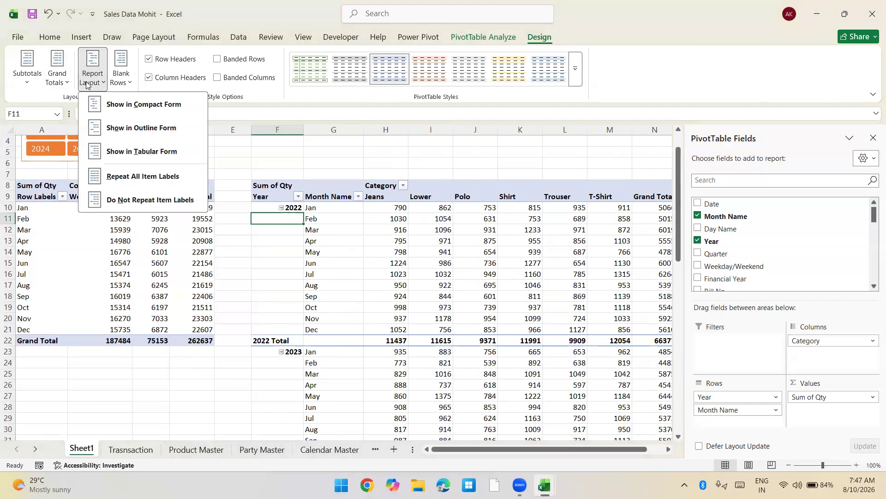
pyautogui.click(97, 100)
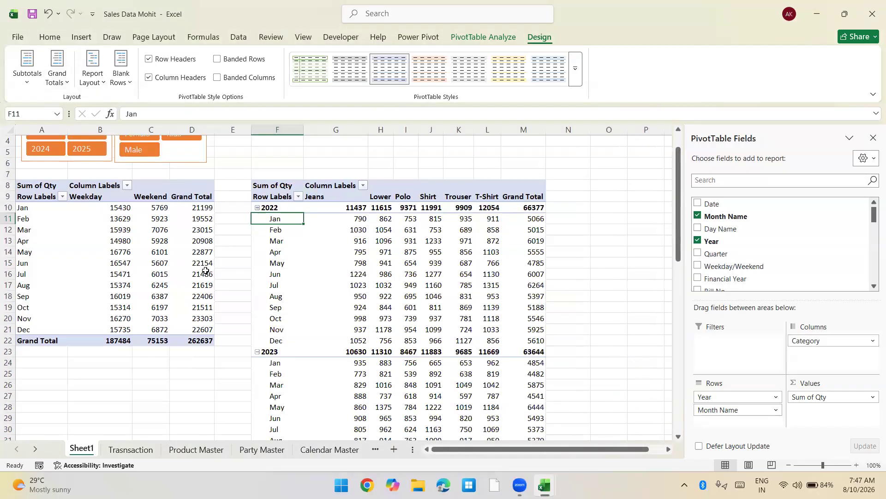
# Compare the Category PivotTable's report layouts by switching to Outline Form, Tabular Form and back to Outline Form
pyautogui.click(99, 84)
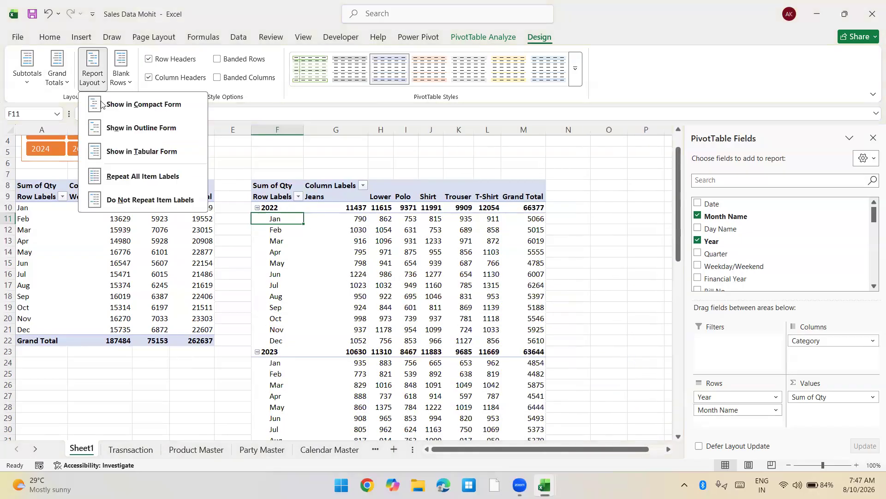
pyautogui.click(99, 127)
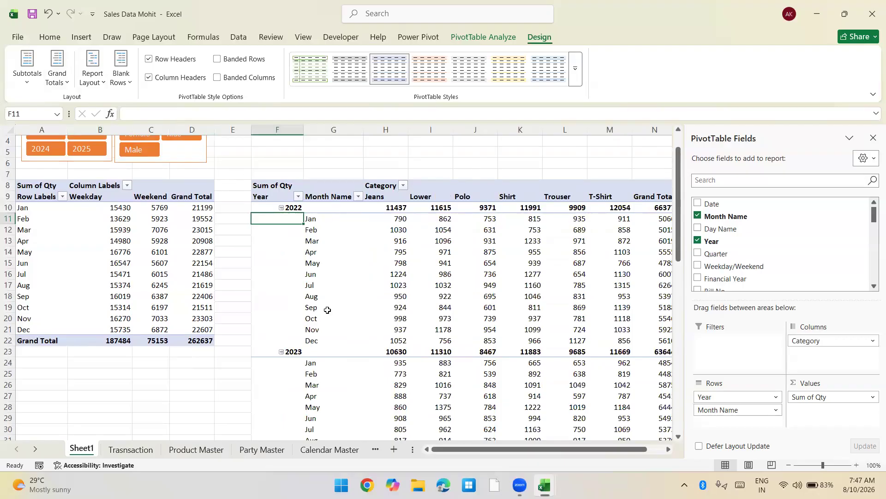
pyautogui.click(92, 73)
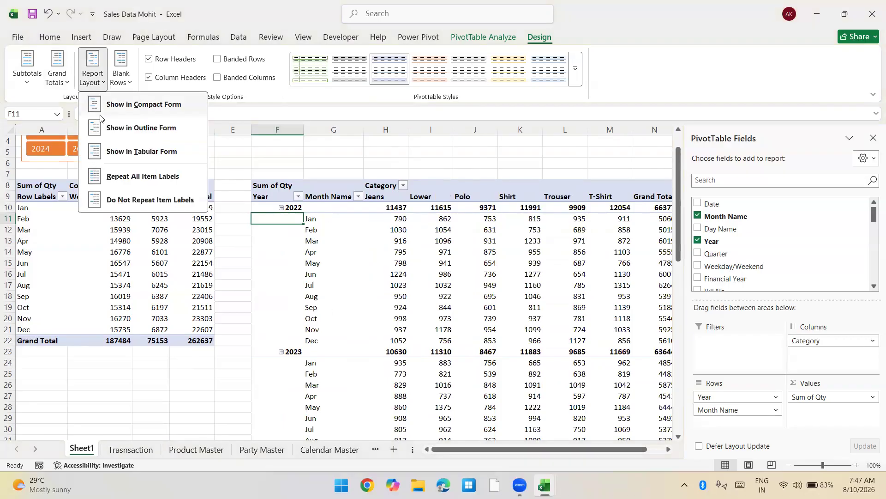
pyautogui.click(101, 153)
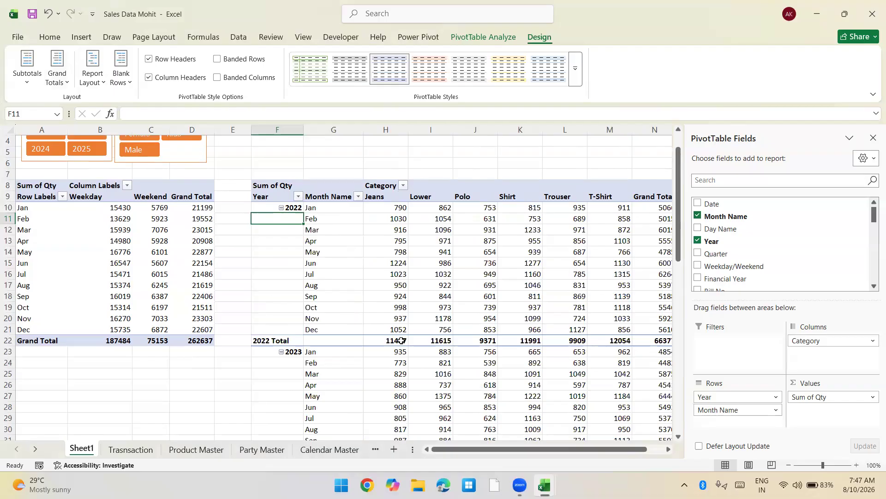
pyautogui.click(90, 84)
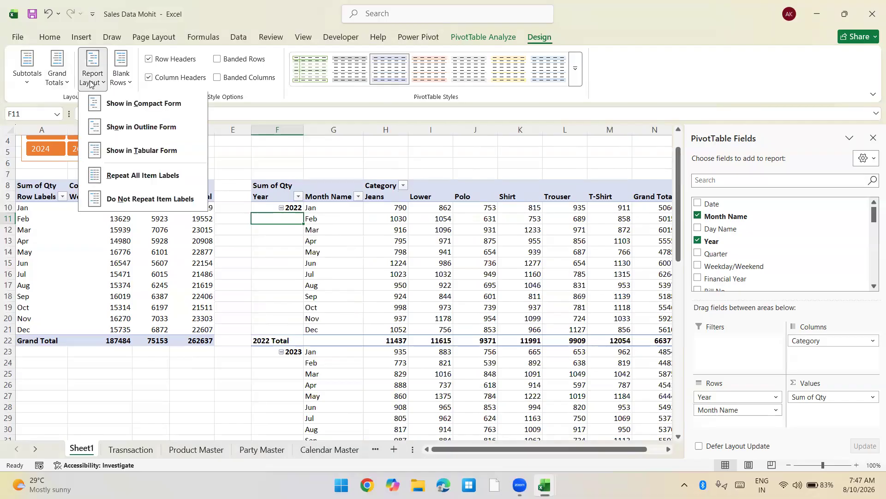
pyautogui.click(100, 125)
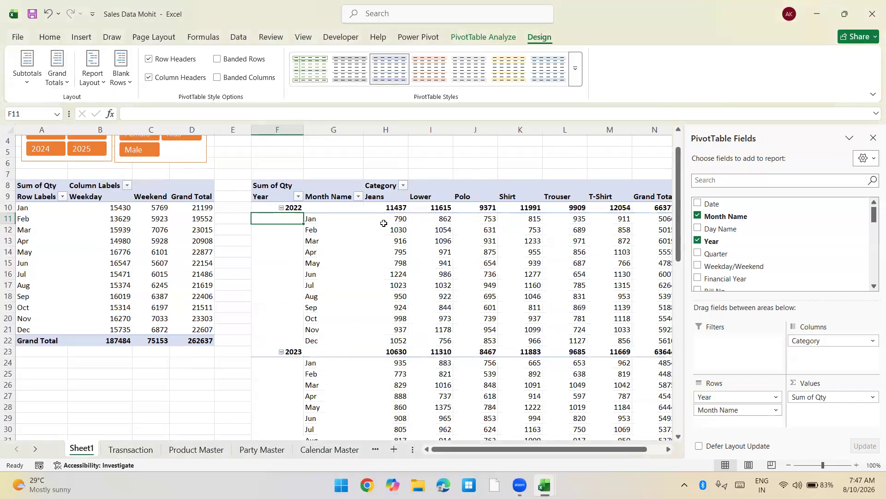
# Set the Category PivotTable's report layout to Tabular Form
pyautogui.moveTo(384, 224)
pyautogui.click(99, 83)
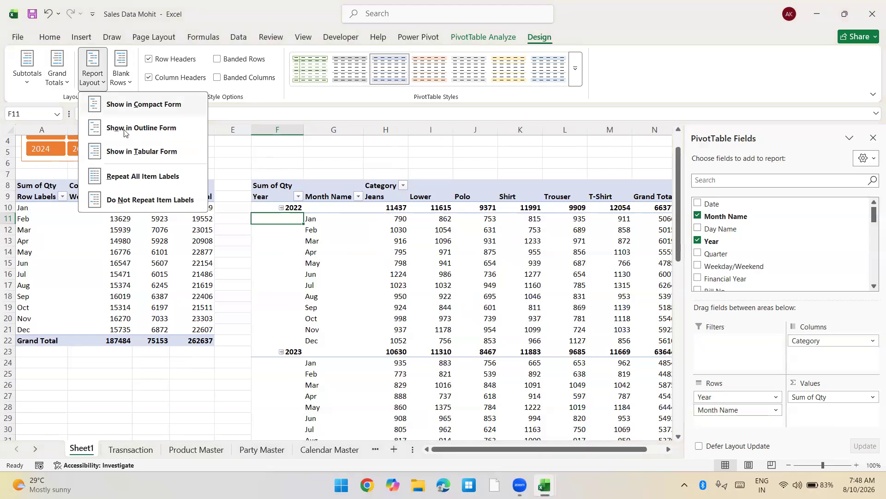
pyautogui.click(100, 152)
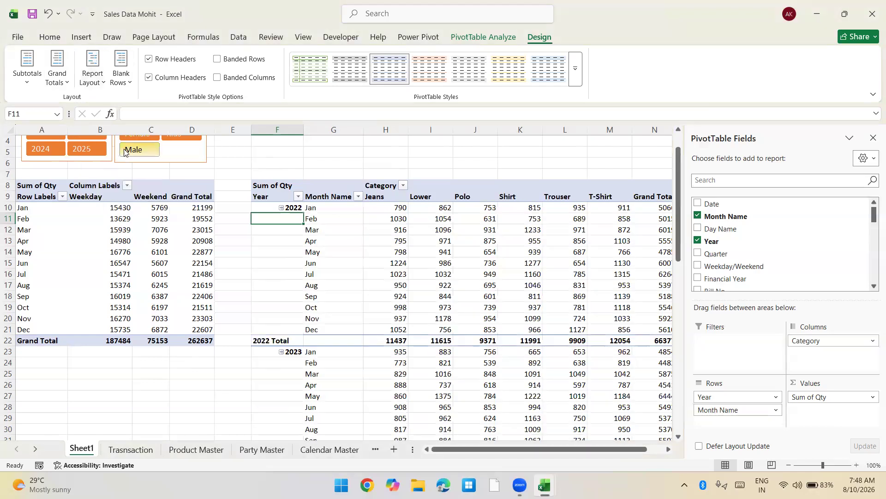
# Demonstrate hiding the PivotTable field list and showing it again, twice, for the Category PivotTable
pyautogui.click(873, 139)
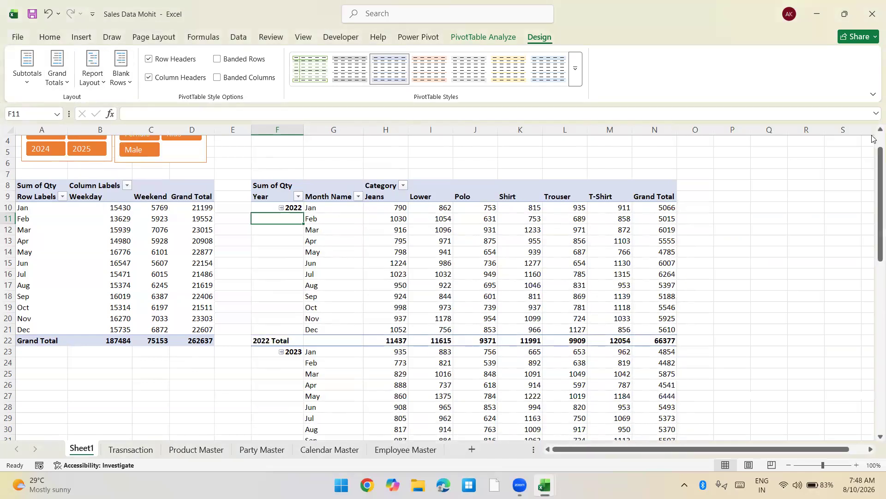
pyautogui.rightClick(567, 198)
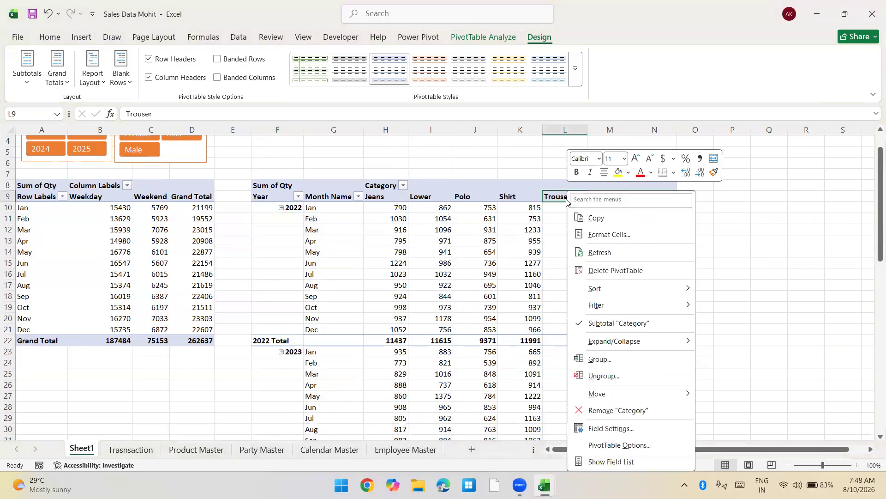
pyautogui.click(600, 461)
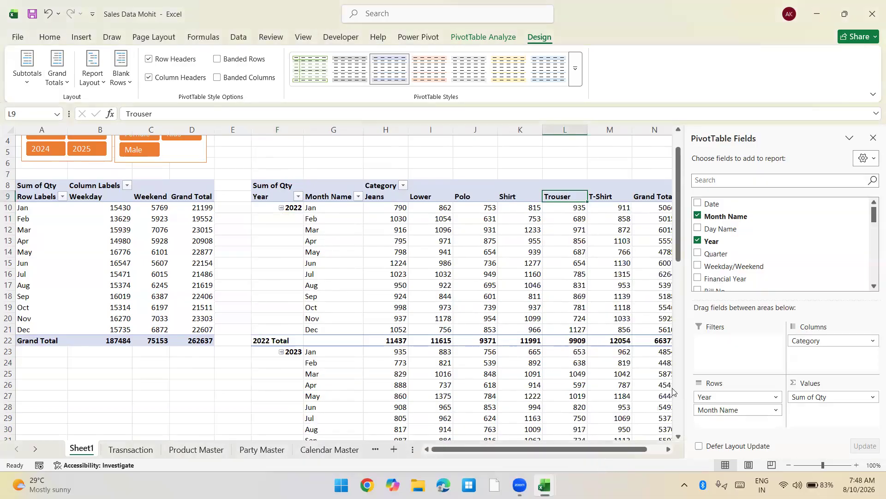
pyautogui.click(874, 139)
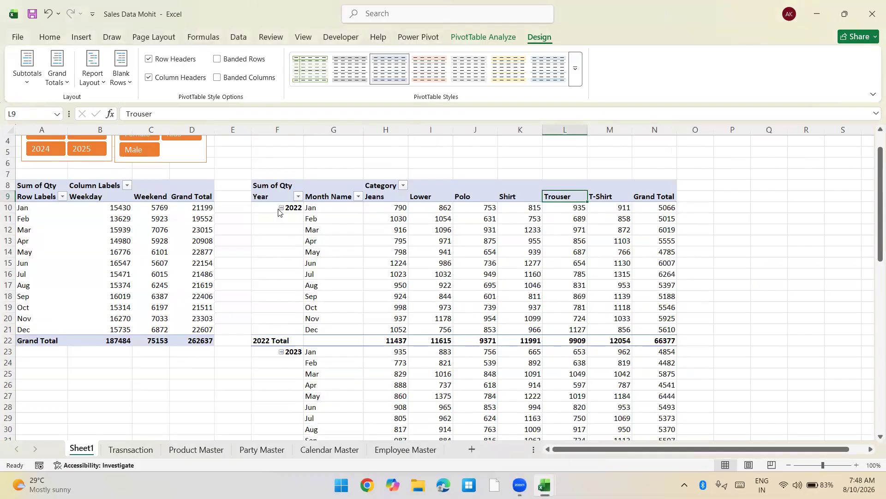
pyautogui.click(400, 251)
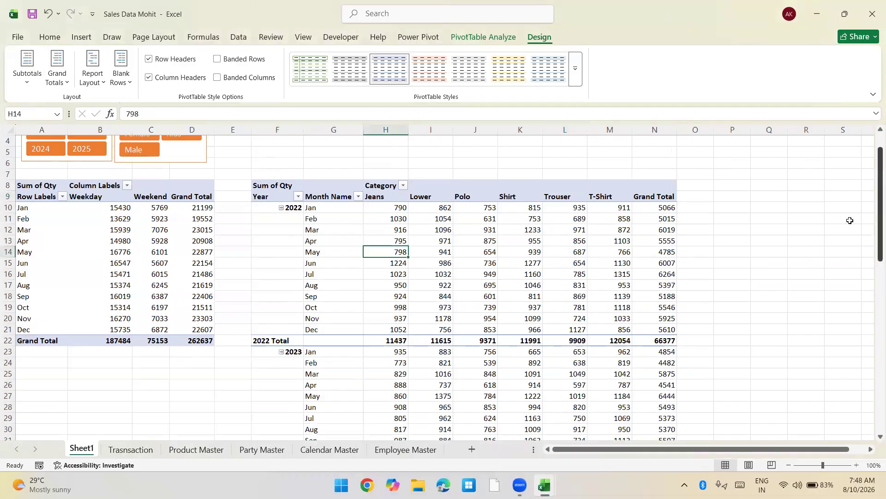
pyautogui.rightClick(623, 241)
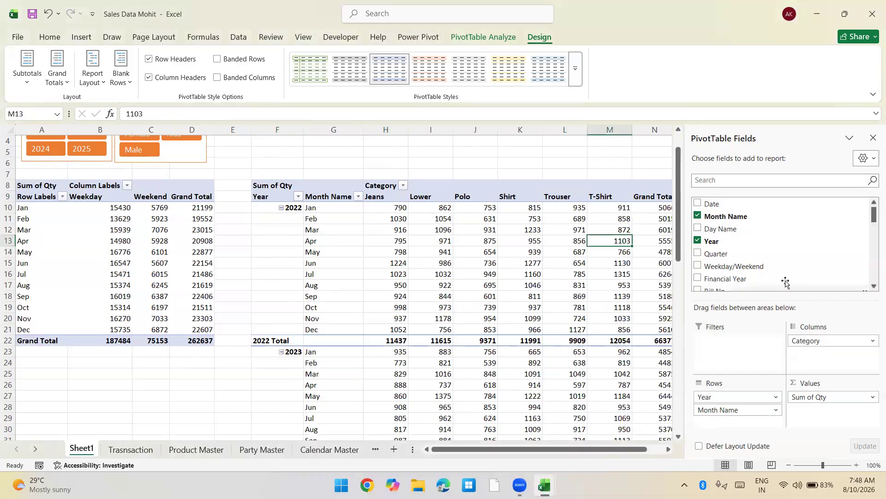
# Add the Color field below Month Name in the rows of the Category PivotTable, removing it once and adding it again
pyautogui.scroll(-4, 786, 281)
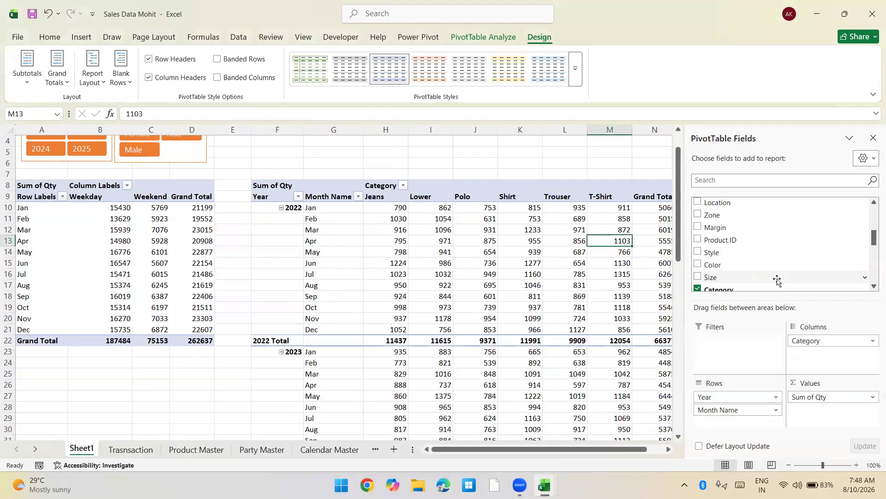
pyautogui.moveTo(735, 266); pyautogui.dragTo(733, 414)
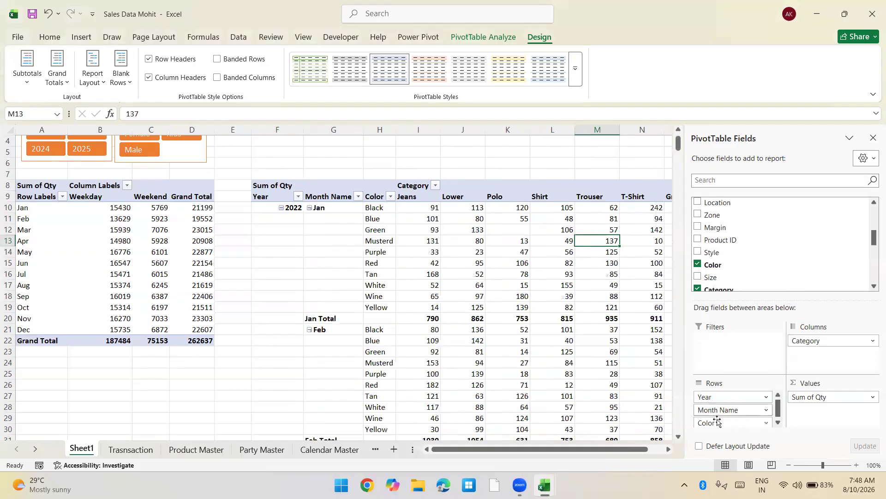
pyautogui.click(698, 264)
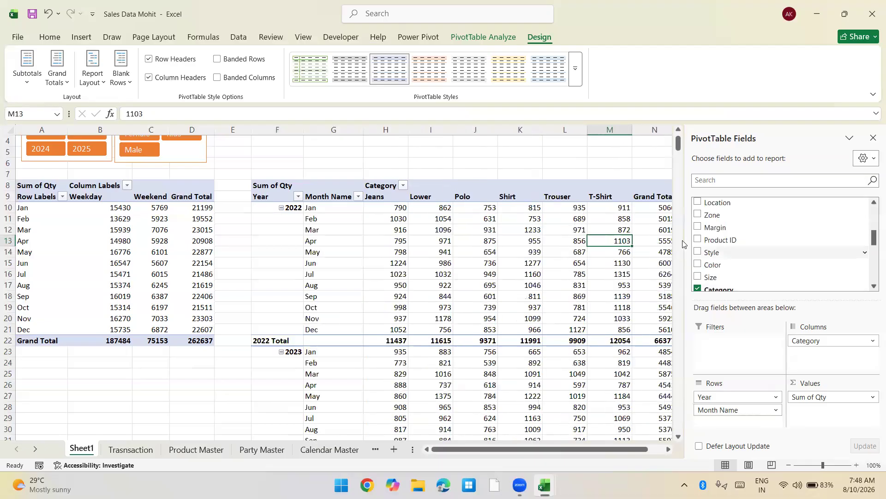
pyautogui.moveTo(729, 268); pyautogui.dragTo(734, 417)
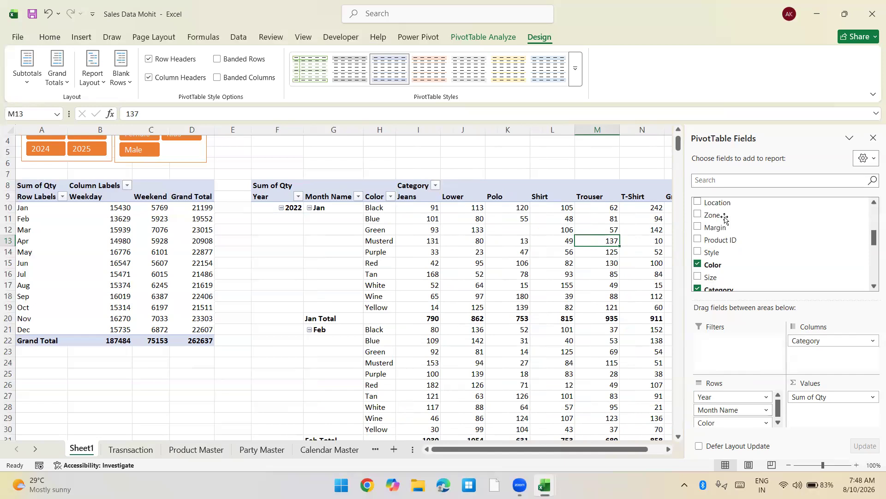
# Hide the PivotTable field list and dismiss the USB scan notification
pyautogui.click(873, 144)
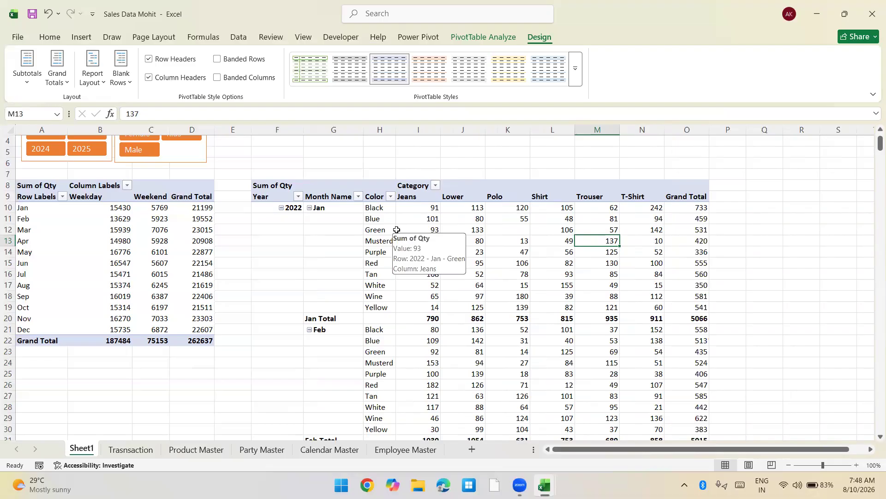
pyautogui.click(397, 231)
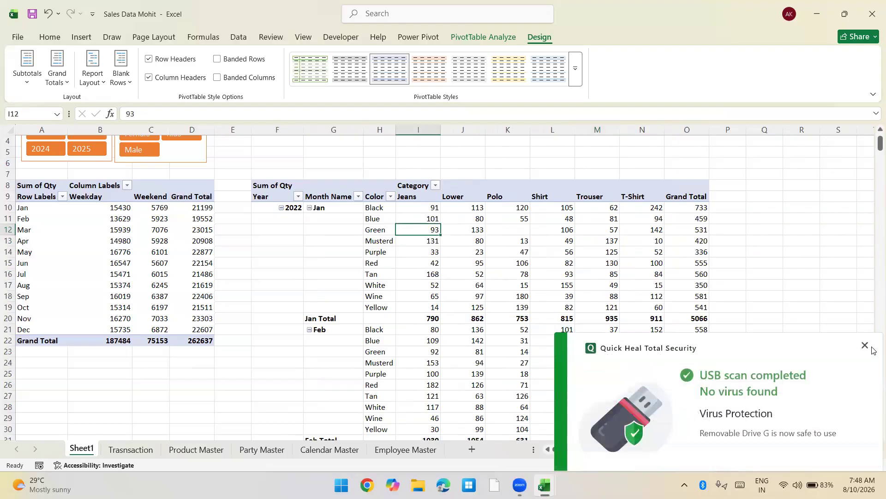
pyautogui.click(870, 348)
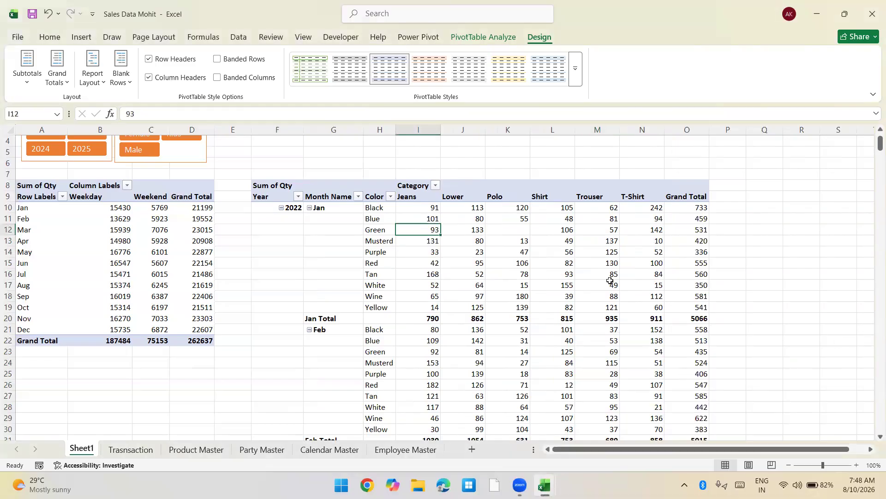
pyautogui.click(585, 267)
# With the field list shown, move Year to the columns and Category into the rows between Month Name and Color
pyautogui.rightClick(510, 229)
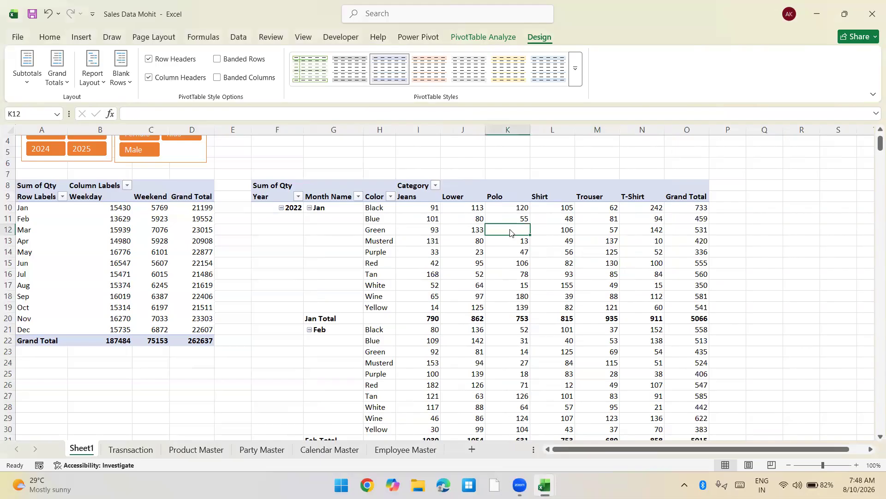
pyautogui.click(542, 462)
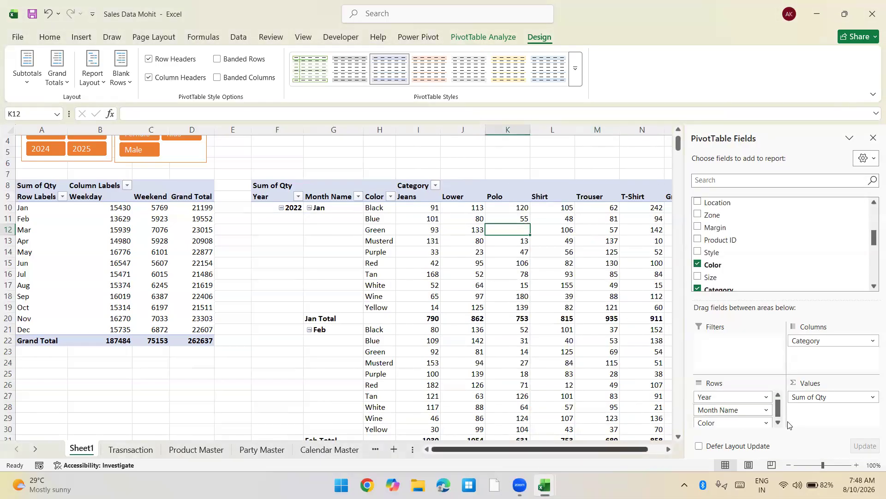
pyautogui.moveTo(811, 340)
pyautogui.mouseDown()
pyautogui.moveTo(734, 407)
pyautogui.moveTo(743, 426)
pyautogui.moveTo(721, 396)
pyautogui.moveTo(776, 353)
pyautogui.moveTo(805, 356)
pyautogui.mouseUp()
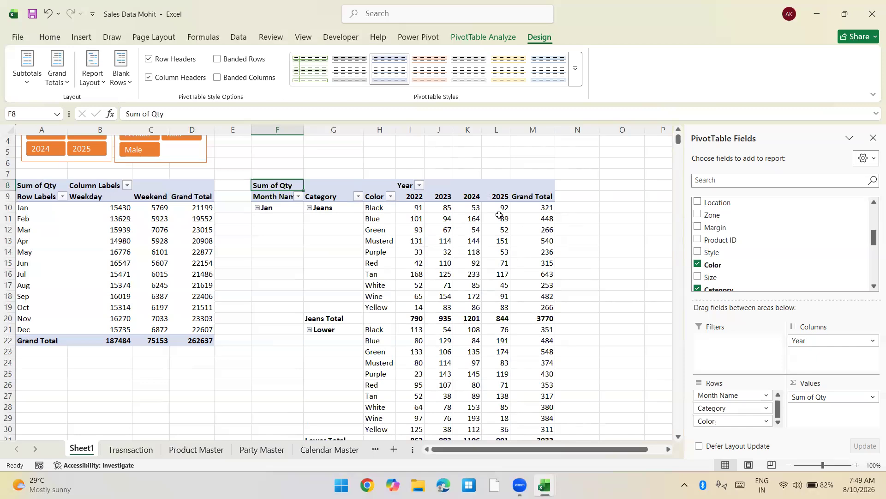
# Examine the rows of the Category PivotTable, including its subtotal rows, and the options available for a category item and a color item
pyautogui.moveTo(501, 208)
pyautogui.scroll(-10, 328, 323)
pyautogui.scroll(-9, 328, 322)
pyautogui.scroll(20, 329, 323)
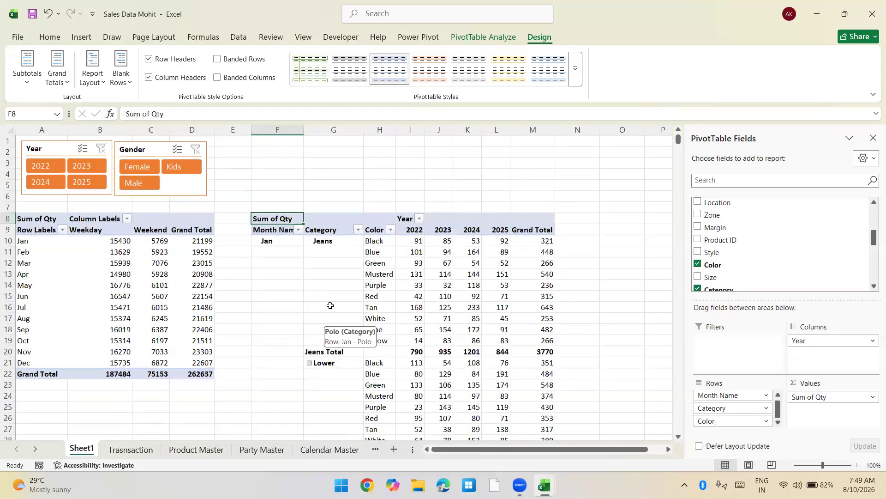
pyautogui.click(330, 259)
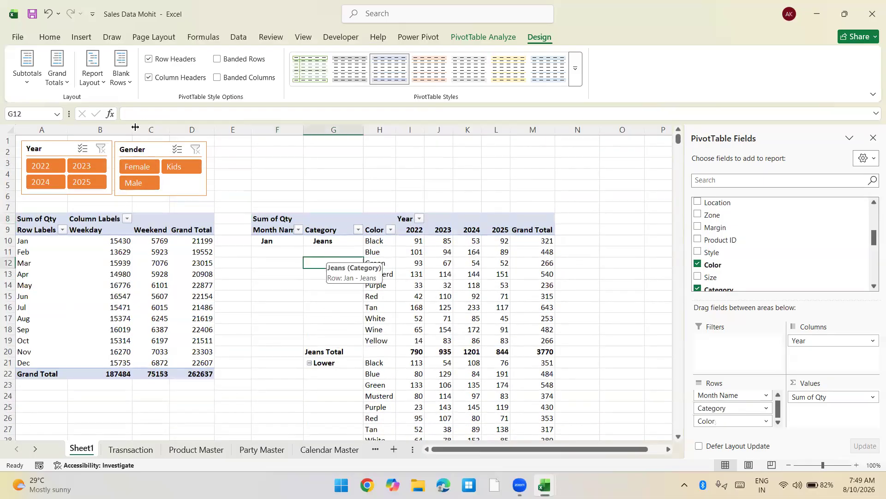
pyautogui.rightClick(320, 241)
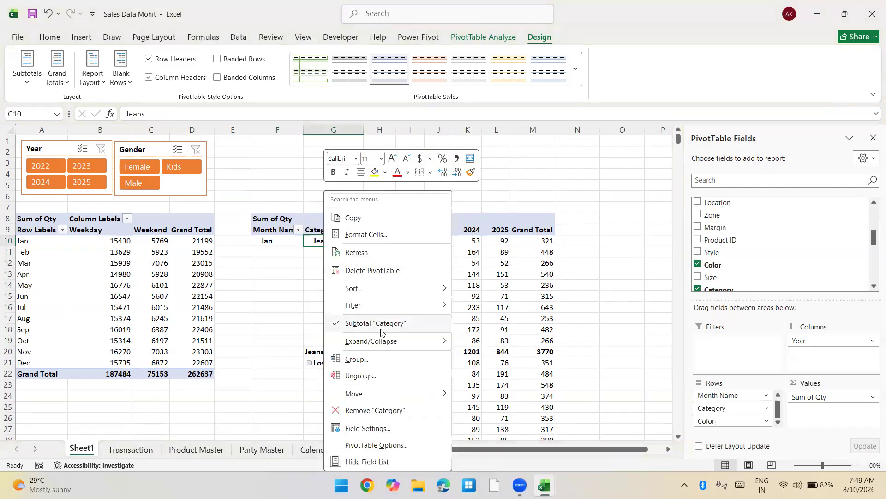
pyautogui.press('Escape')
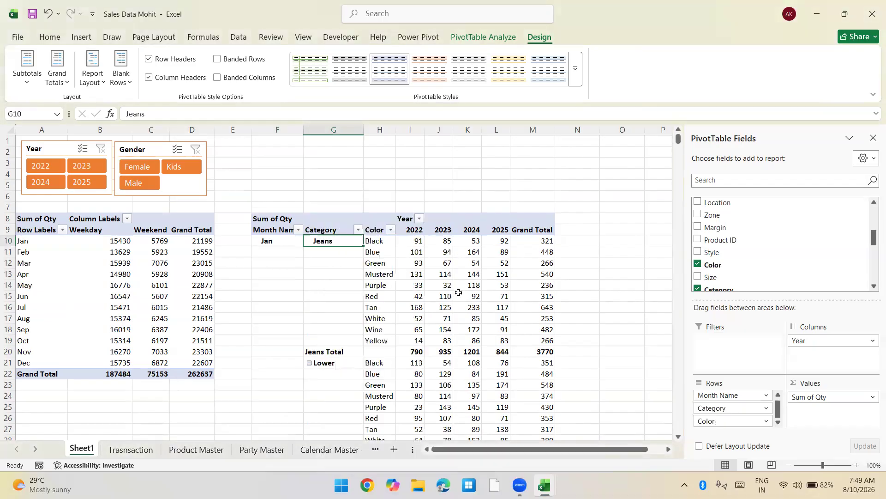
pyautogui.rightClick(380, 252)
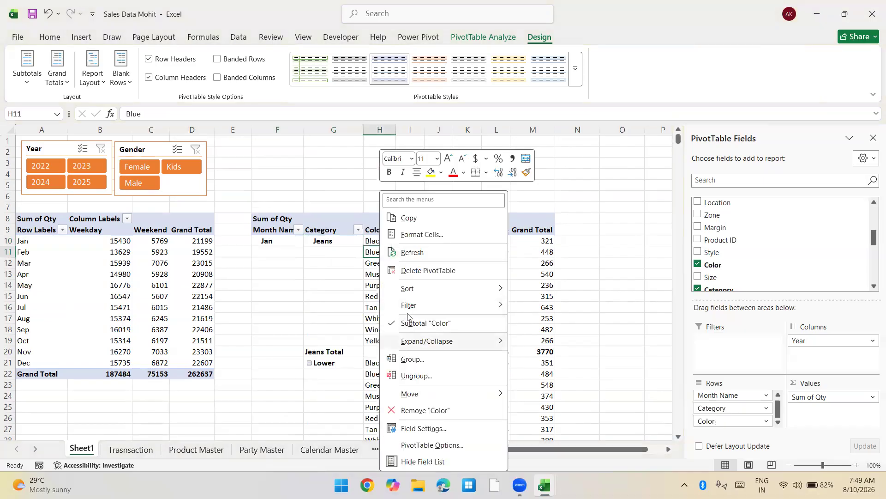
pyautogui.moveTo(407, 288)
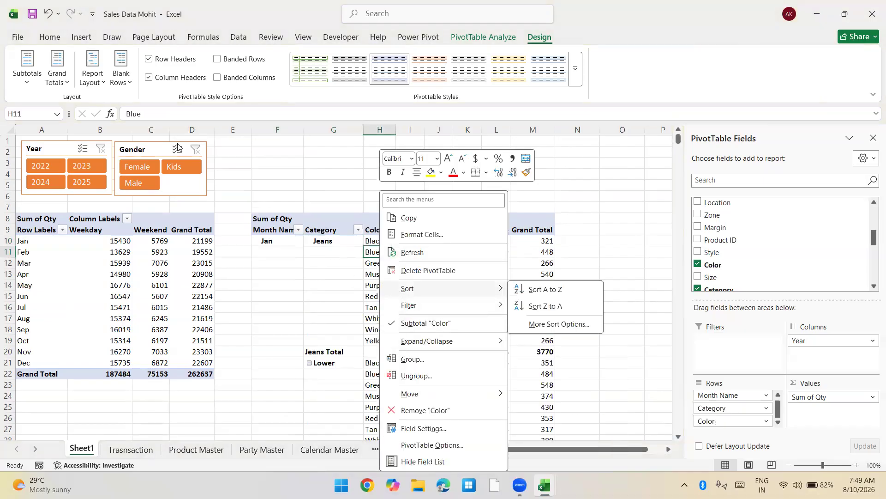
# Turn the Category field's subtotals off and on again in the Category PivotTable
pyautogui.rightClick(318, 252)
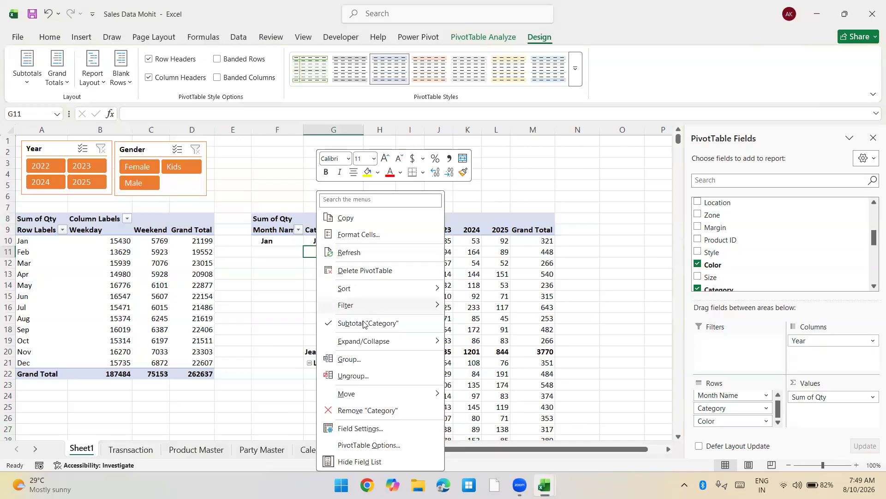
pyautogui.click(363, 323)
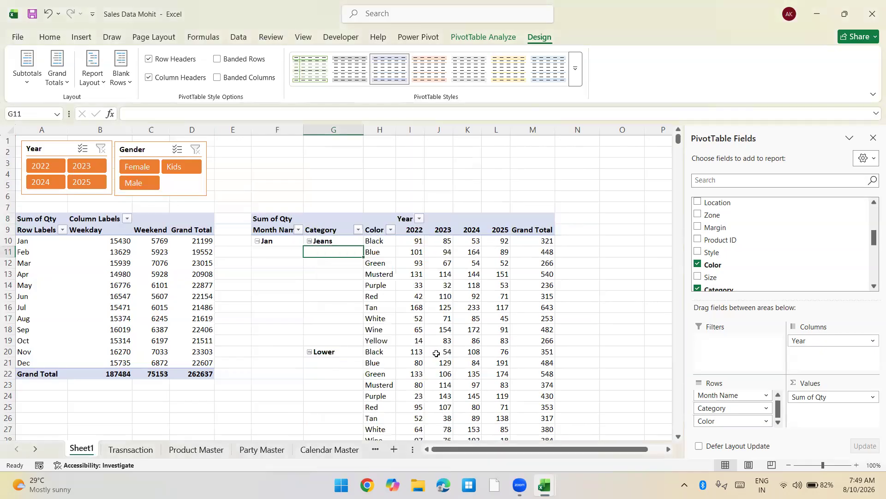
pyautogui.rightClick(345, 256)
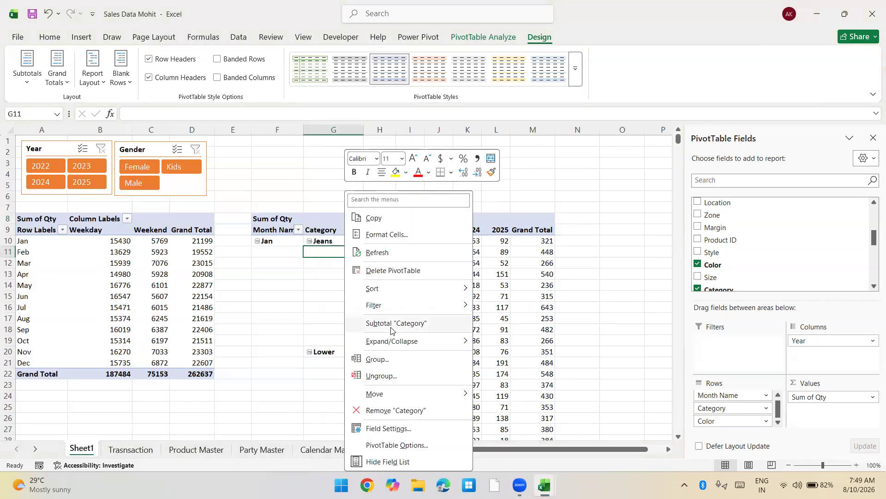
pyautogui.click(392, 323)
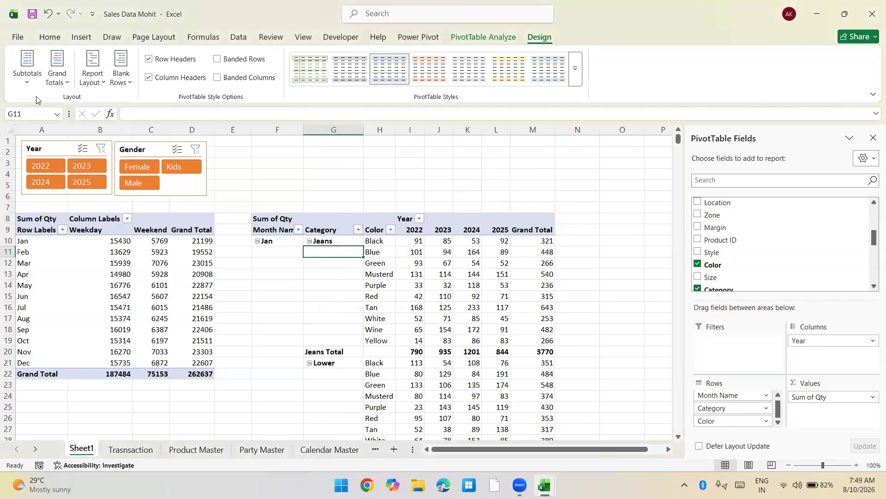
# Demonstrate hiding all subtotals of the Category PivotTable, then show them all at the bottom of each group again
pyautogui.click(28, 79)
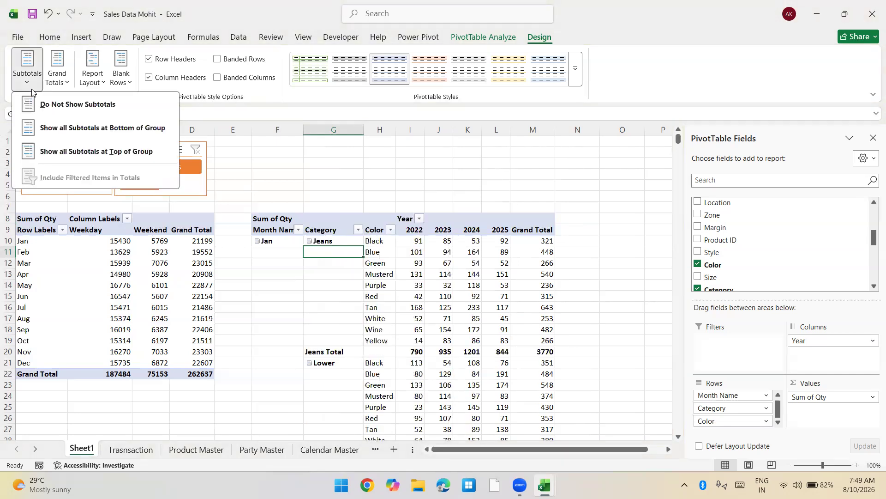
pyautogui.click(40, 111)
pyautogui.scroll(-20, 347, 346)
pyautogui.scroll(-2, 348, 345)
pyautogui.scroll(20, 346, 344)
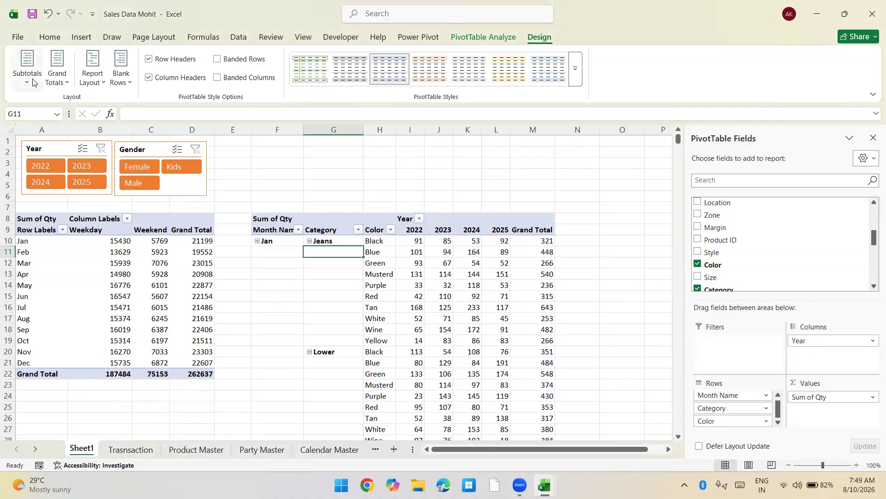
pyautogui.click(33, 82)
pyautogui.click(44, 124)
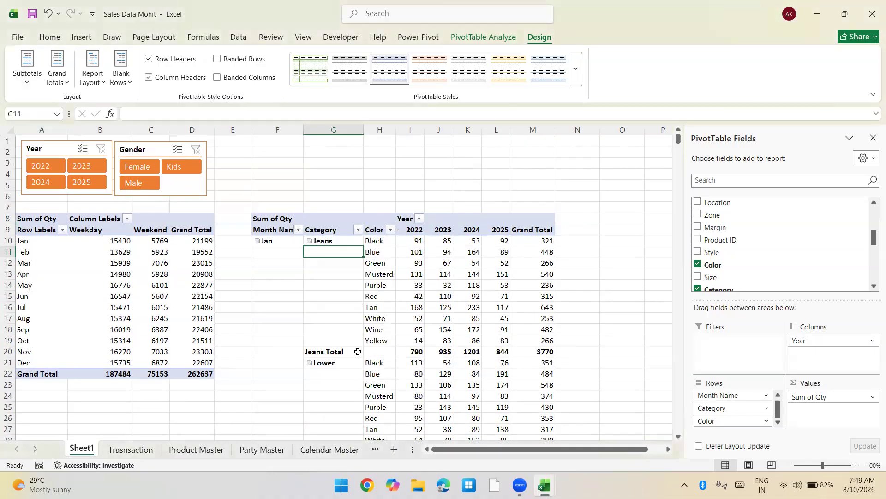
# Examine the Grand Total column of the Category PivotTable from its header down to the final grand total row and back
pyautogui.scroll(-7, 394, 363)
pyautogui.scroll(7, 394, 363)
pyautogui.click(544, 239)
pyautogui.press('Up')
pyautogui.hotkey('ctrl', 'Down')
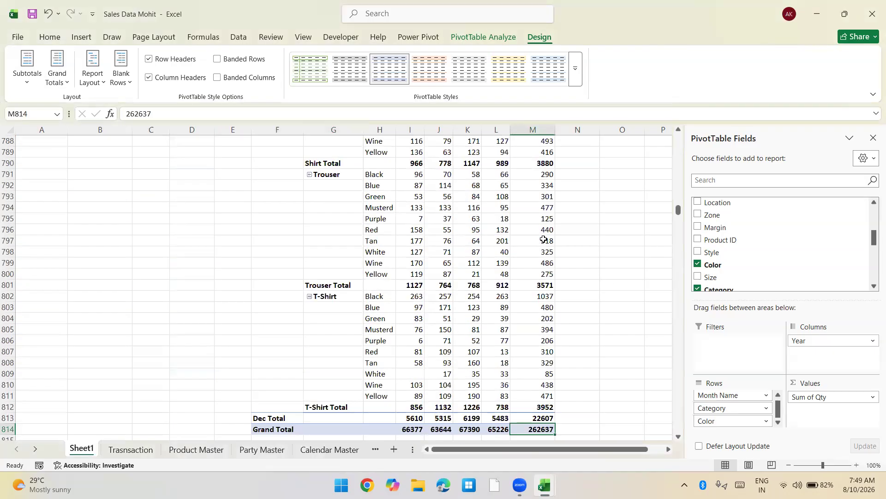
pyautogui.press('Down')
pyautogui.press('Down')
pyautogui.hotkey('ctrl', 'Up')
pyautogui.hotkey('ctrl', 'Up')
pyautogui.hotkey('ctrl', 'Up')
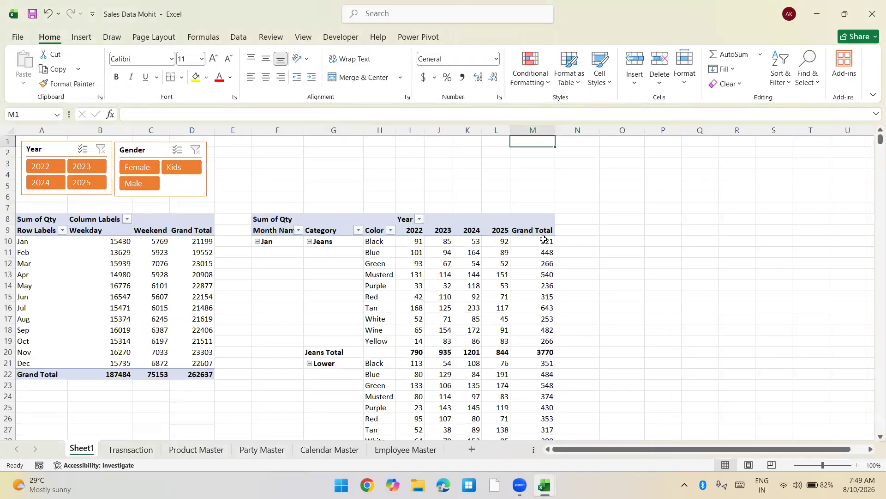
pyautogui.hotkey('ctrl', 'Down')
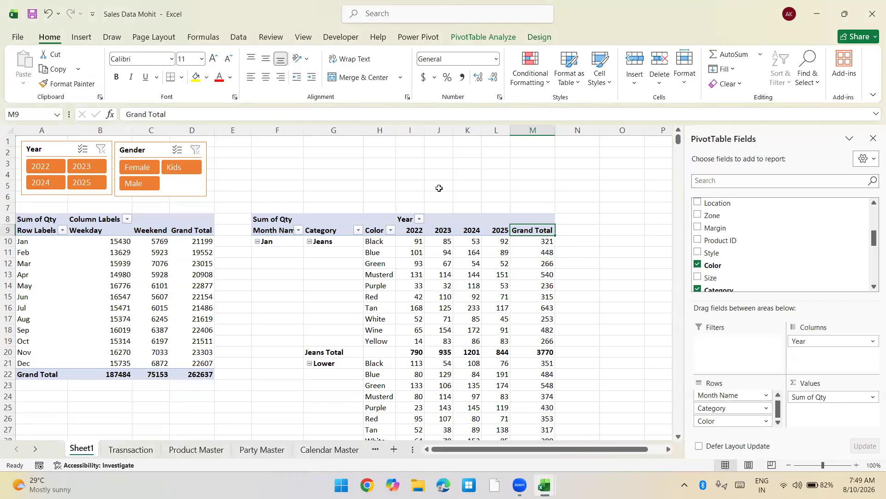
# Demonstrate turning the Category PivotTable's grand totals off for rows and columns, then on again for both
pyautogui.click(539, 37)
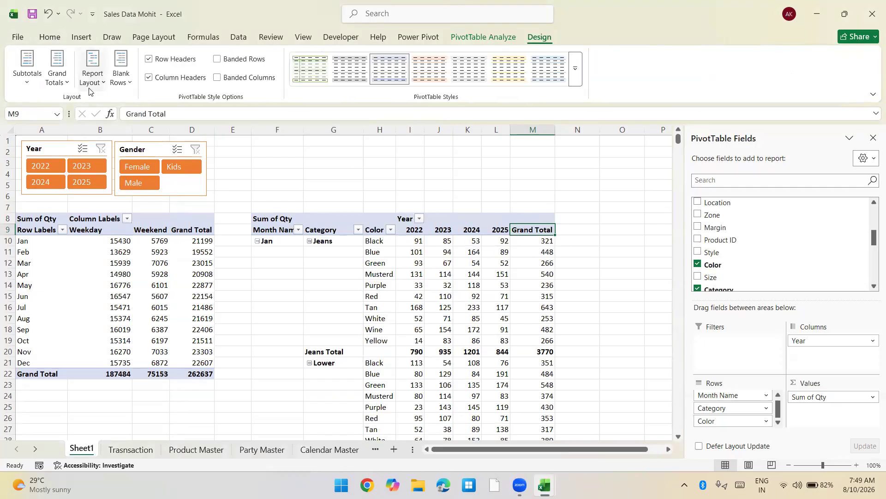
pyautogui.click(67, 81)
pyautogui.click(69, 107)
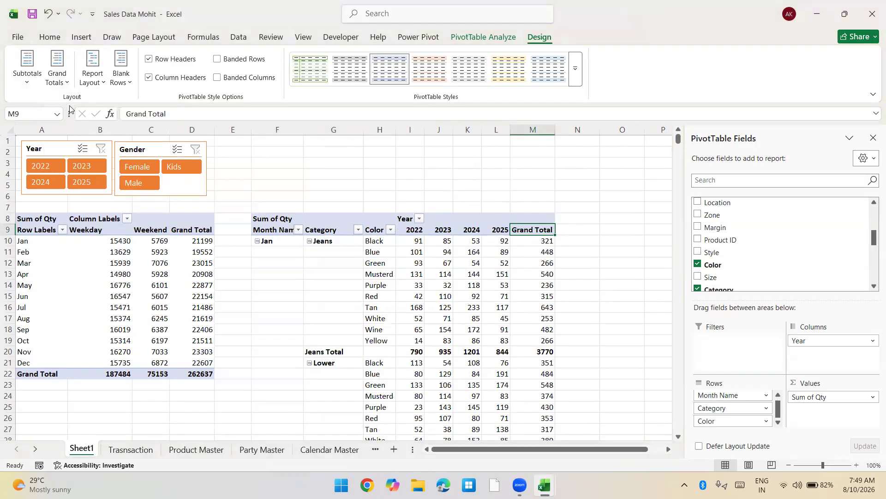
pyautogui.click(423, 254)
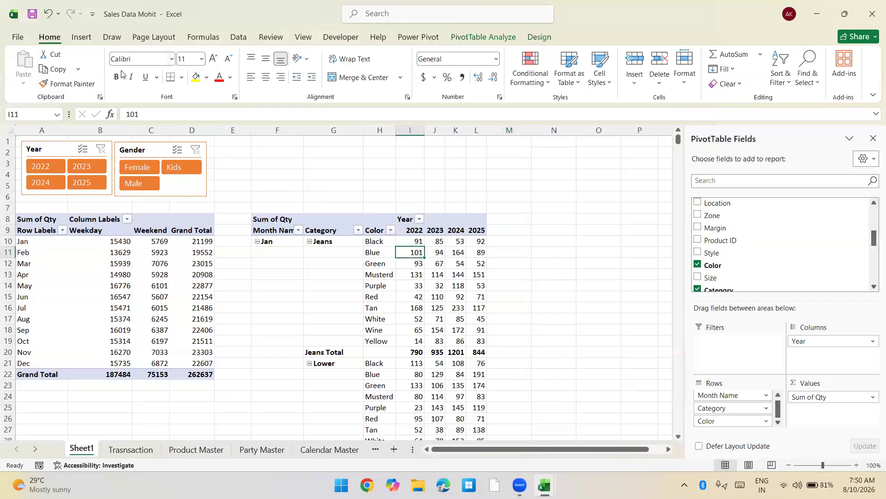
pyautogui.click(540, 37)
pyautogui.click(57, 69)
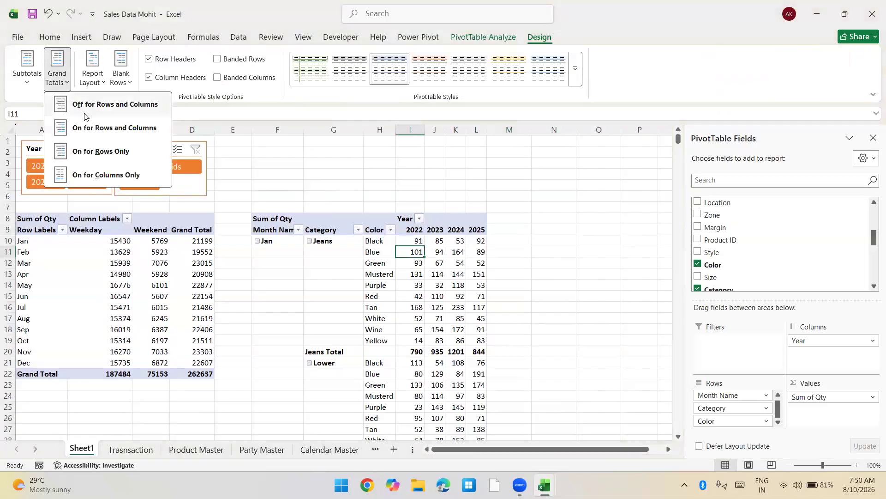
pyautogui.click(80, 128)
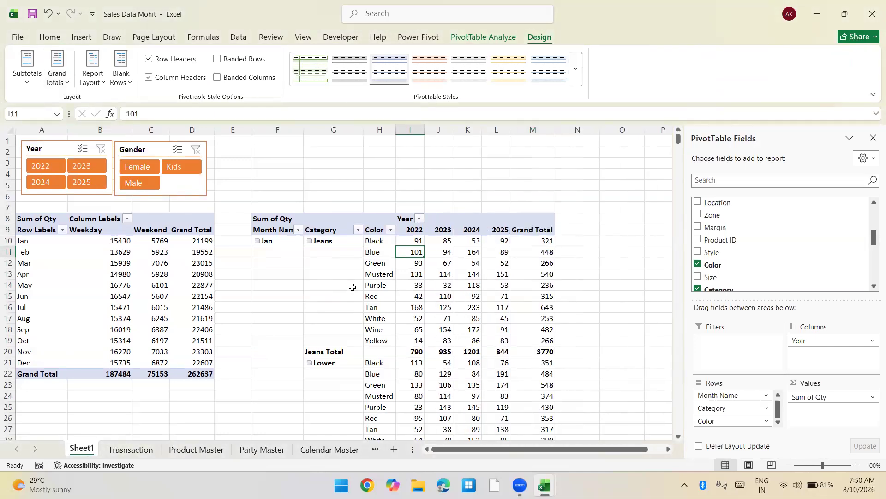
# Repeat all item labels in the Category PivotTable so the blank Month Name and Category cells are filled
pyautogui.moveTo(331, 253); pyautogui.dragTo(310, 305)
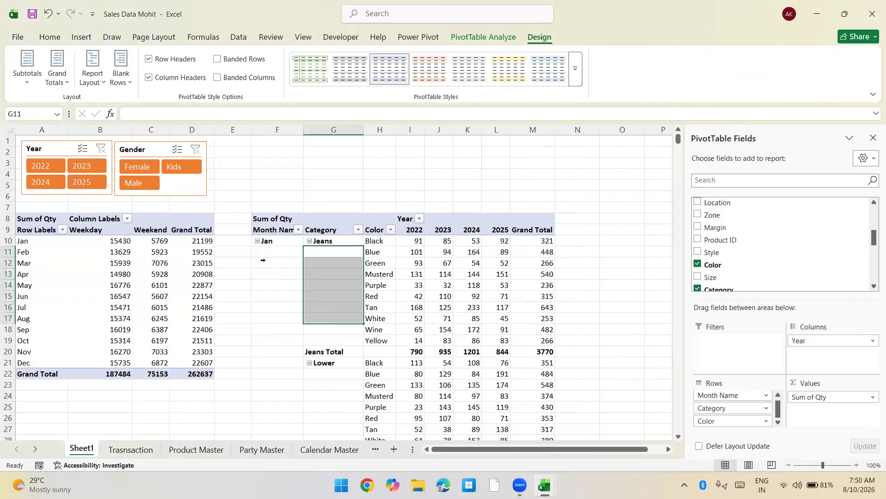
pyautogui.click(290, 291)
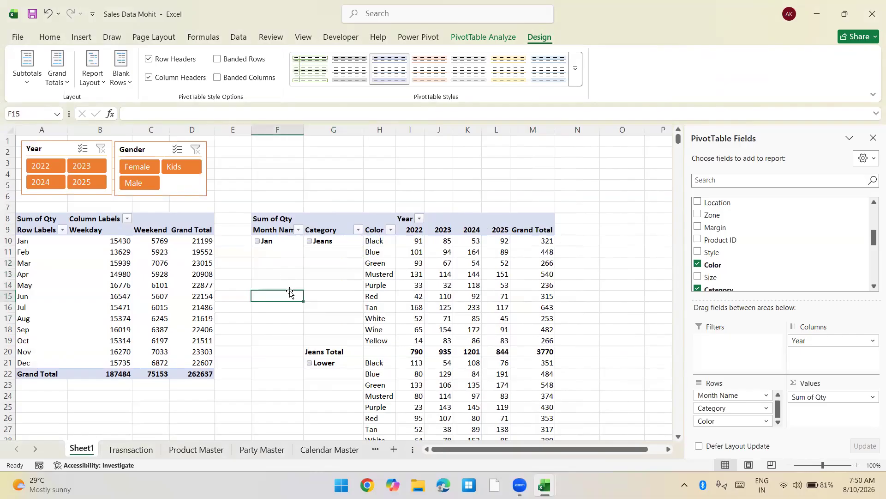
pyautogui.click(94, 81)
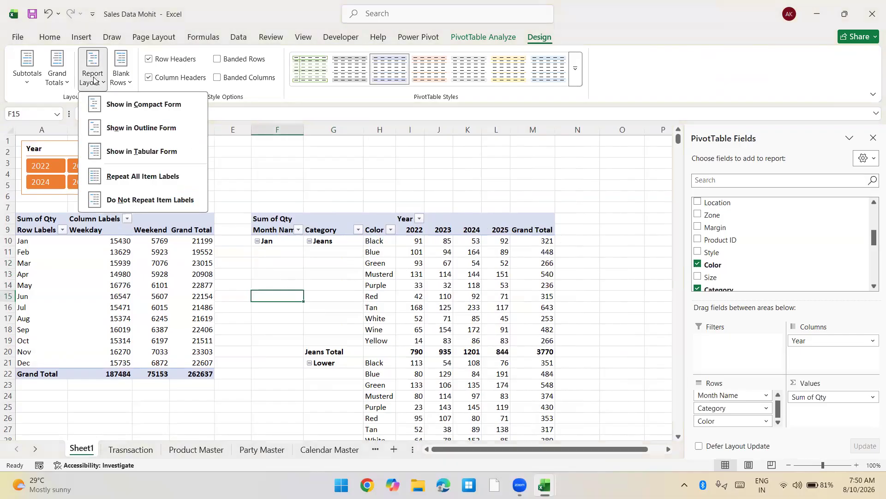
pyautogui.click(109, 182)
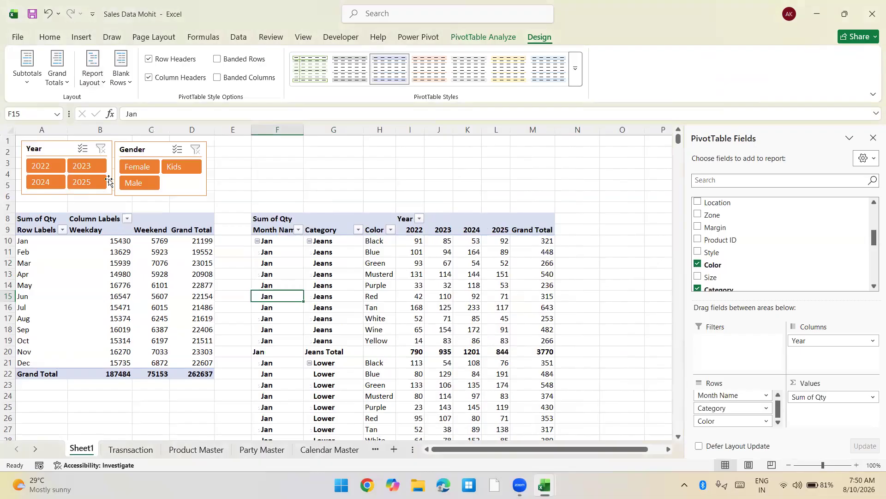
# Hide all subtotals of the Category PivotTable and turn its grand totals off for rows and columns
pyautogui.click(28, 76)
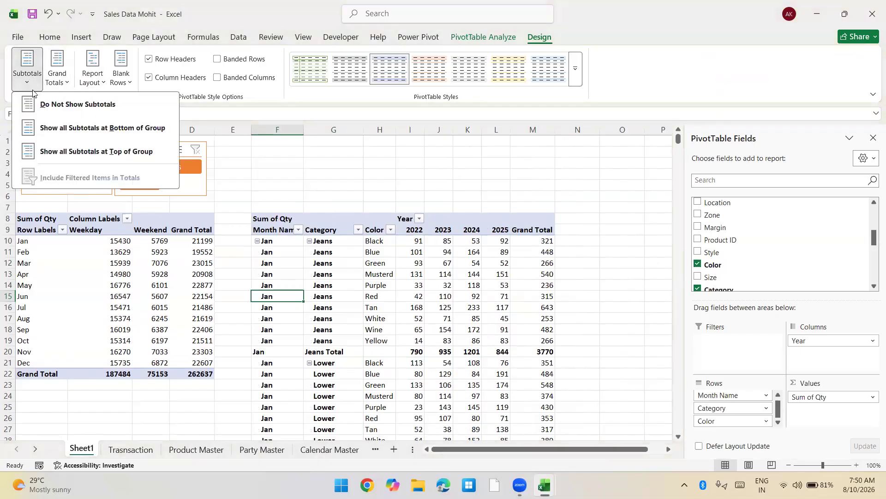
pyautogui.click(34, 105)
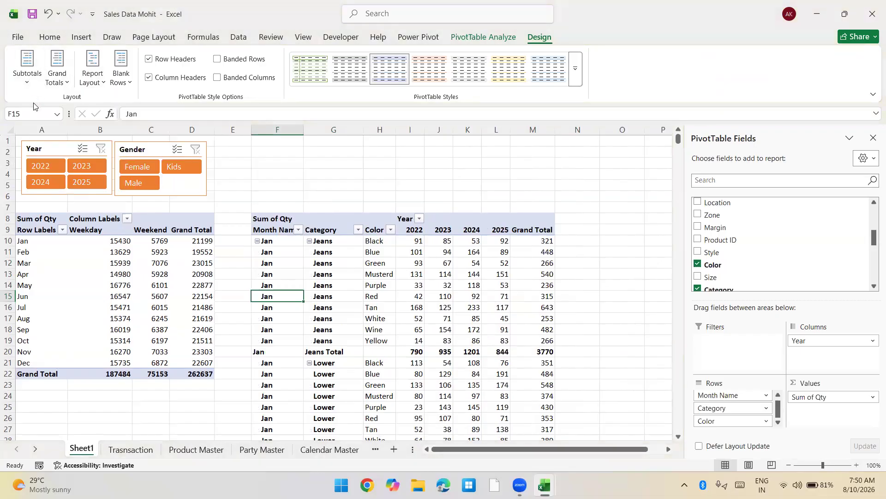
pyautogui.click(61, 87)
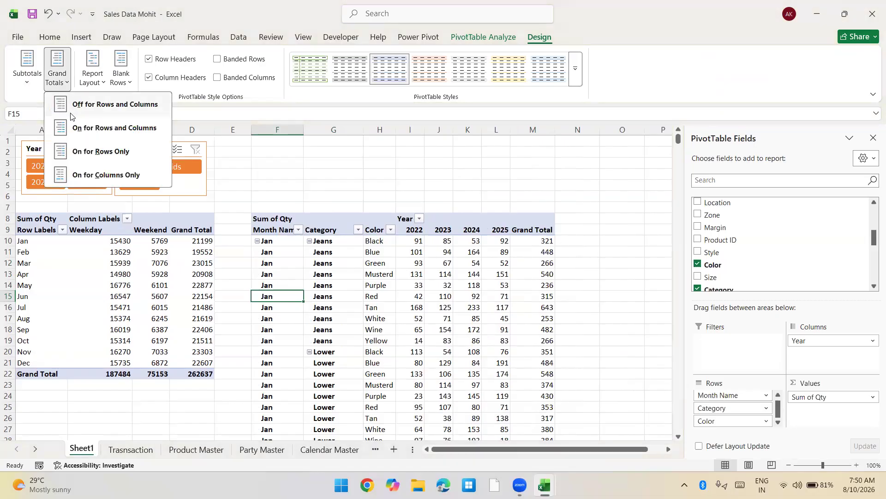
pyautogui.click(74, 106)
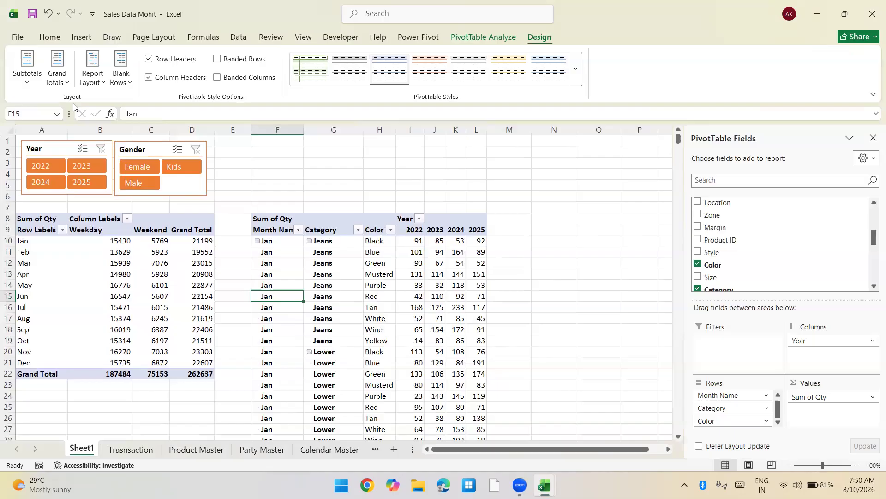
# Show subtotals for the Category field in the Category PivotTable
pyautogui.rightClick(331, 242)
pyautogui.moveTo(399, 345)
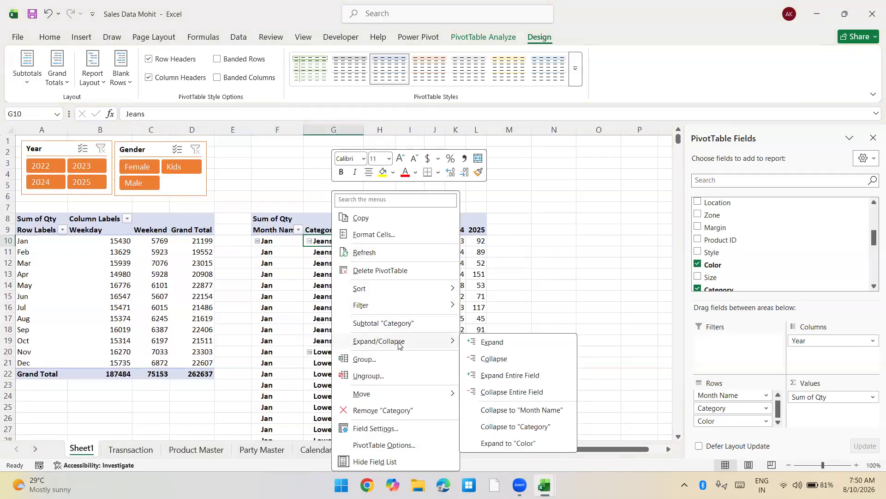
pyautogui.click(391, 326)
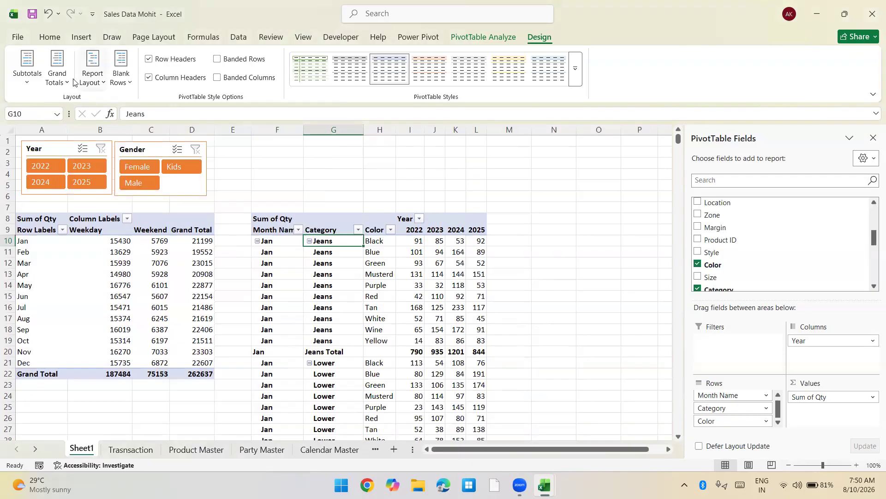
# Drill into January's Jeans Total for 2025 and check the Month Name and Year filter values in the extracted records
pyautogui.moveTo(408, 361)
pyautogui.doubleClick(481, 352)
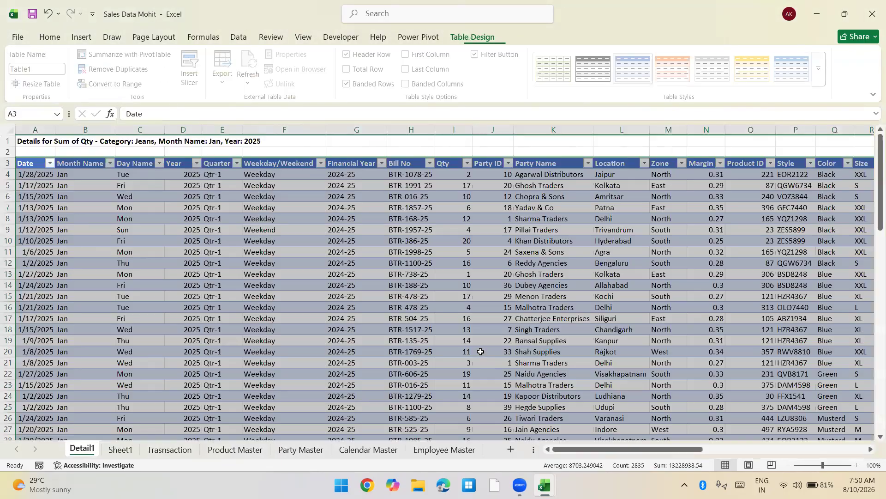
pyautogui.click(110, 164)
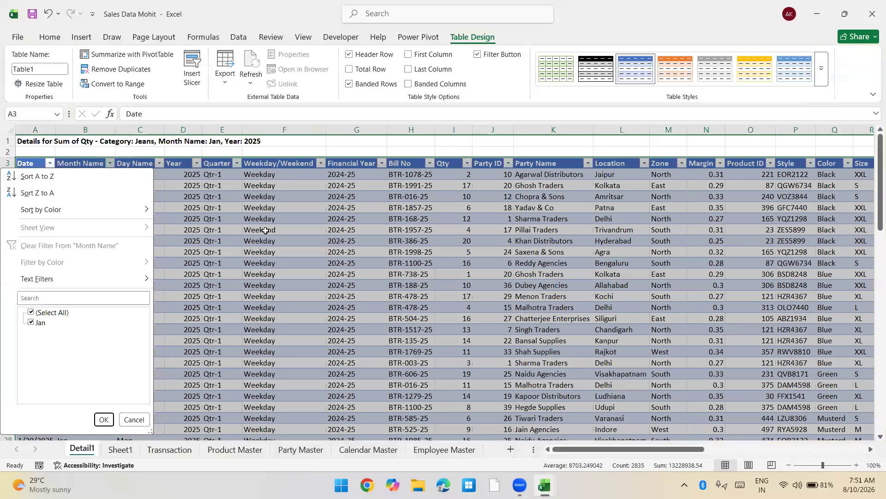
pyautogui.press('Escape')
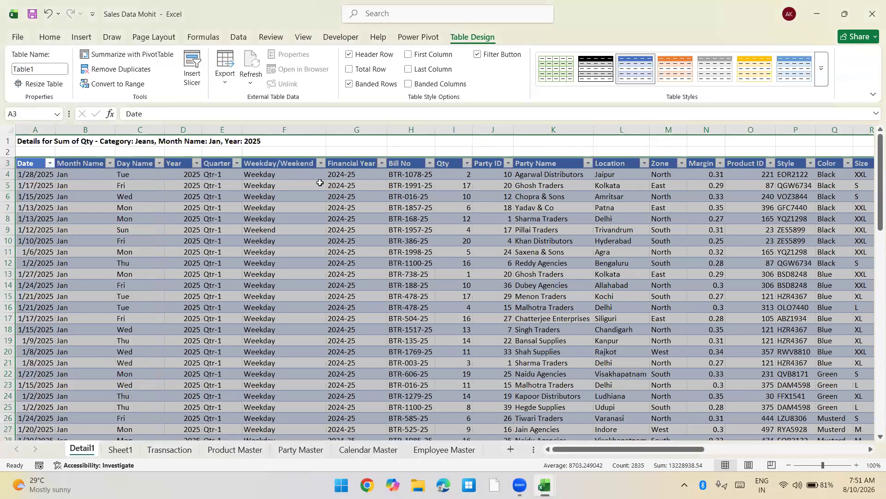
pyautogui.click(197, 164)
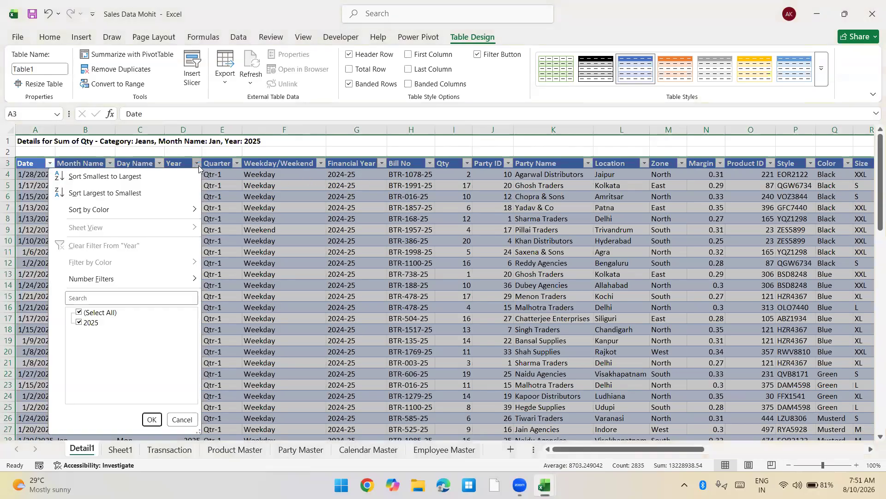
pyautogui.press('Escape')
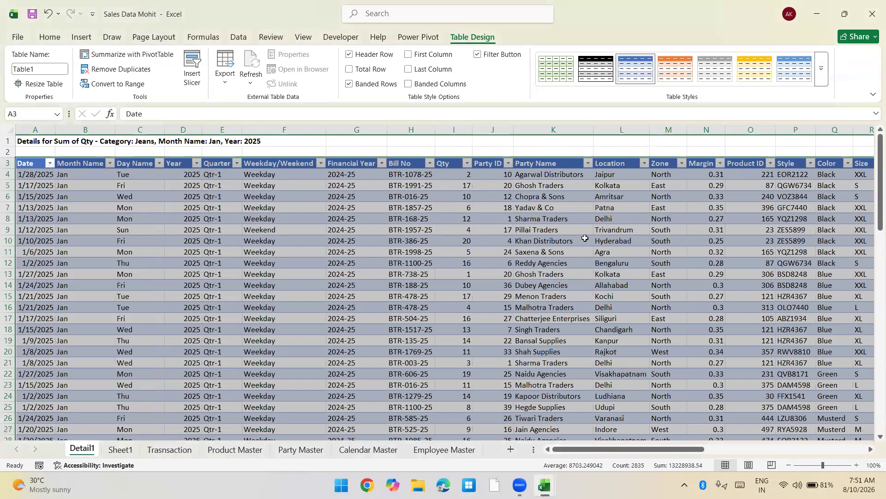
# Review the remaining columns of the extracted records and check which values the Category filter offers
pyautogui.hscroll(3, 696, 225)
pyautogui.hscroll(6, 696, 225)
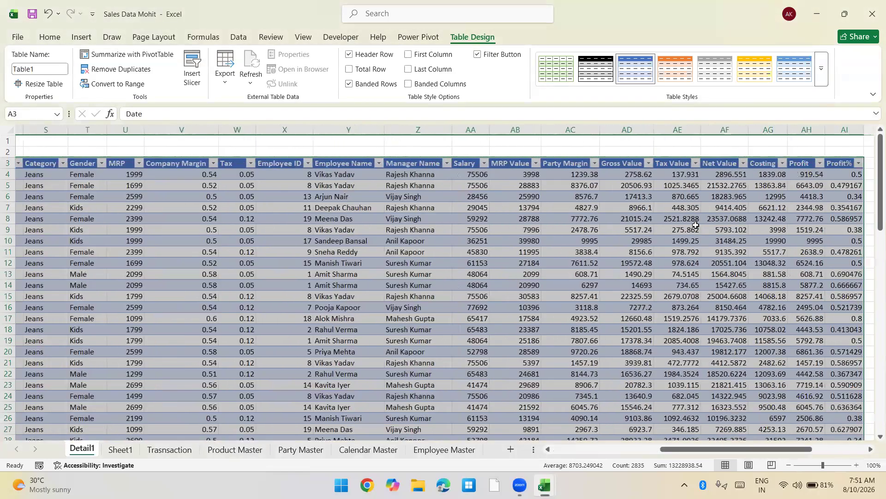
pyautogui.hscroll(-3, 297, 195)
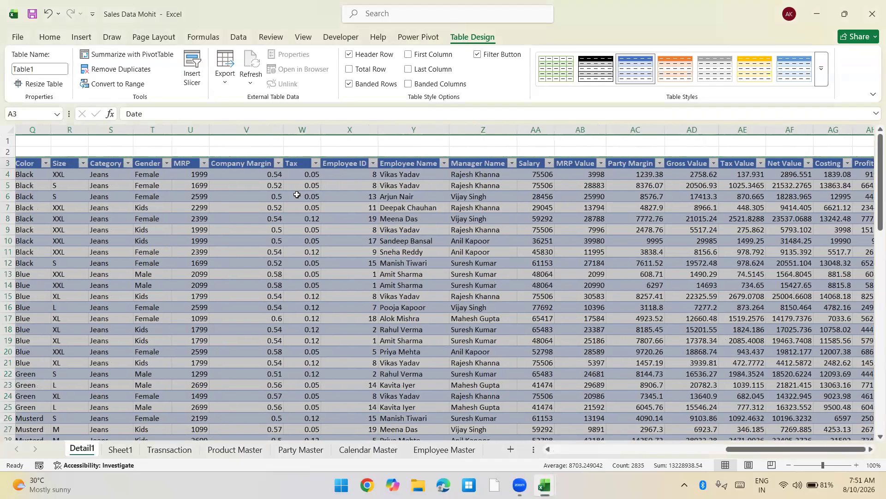
pyautogui.hscroll(-2, 297, 195)
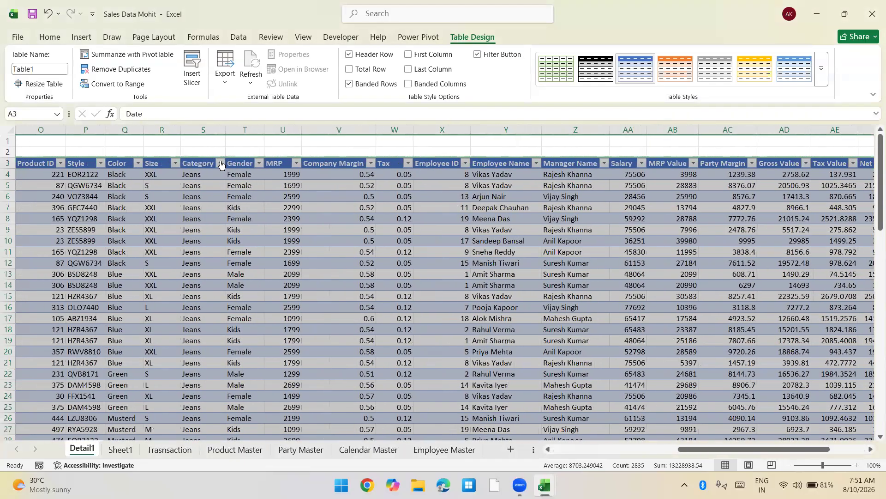
pyautogui.click(221, 163)
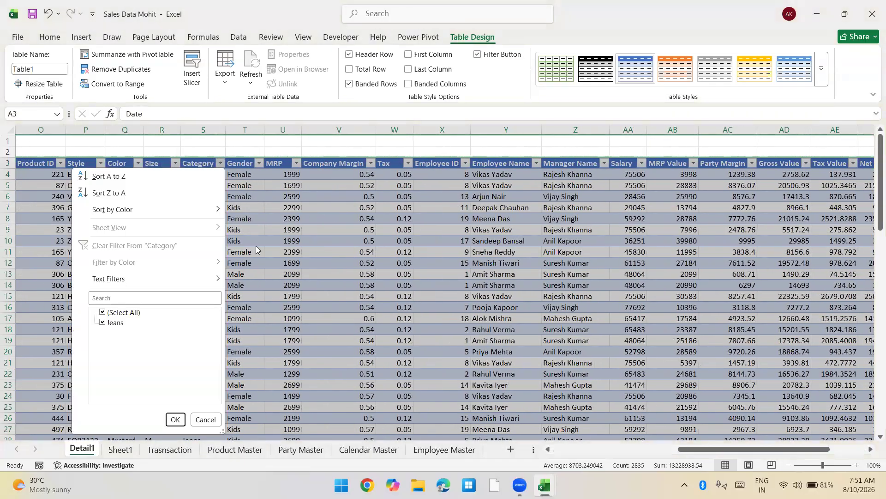
pyautogui.click(205, 419)
# Delete the Detail1 sheet holding the January 2025 Jeans records
pyautogui.press('alt')
pyautogui.press('e')
pyautogui.press('l')
pyautogui.press('Return')
# Turn grand totals on for rows and columns in the Category PivotTable
pyautogui.click(329, 255)
pyautogui.scroll(-12, 375, 101)
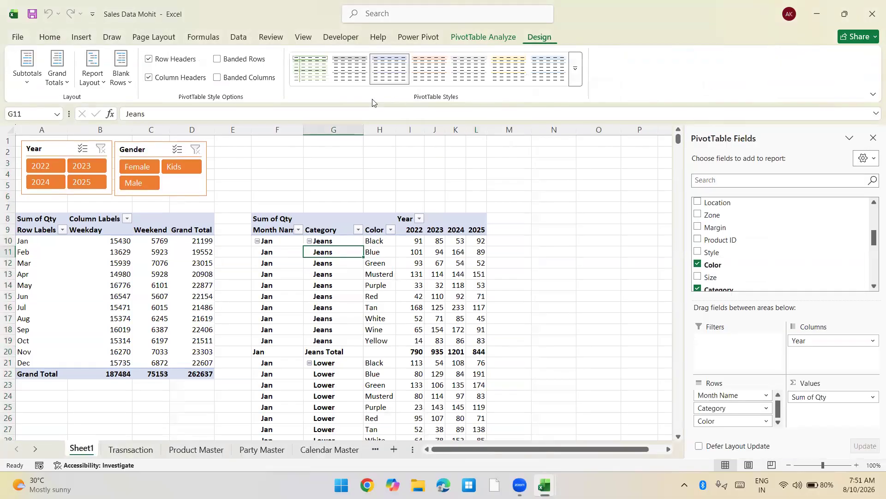
pyautogui.click(64, 78)
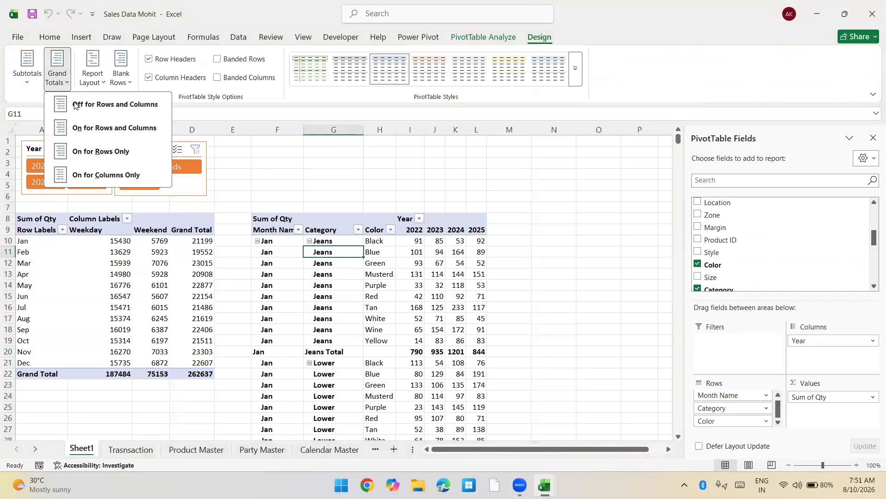
pyautogui.click(98, 125)
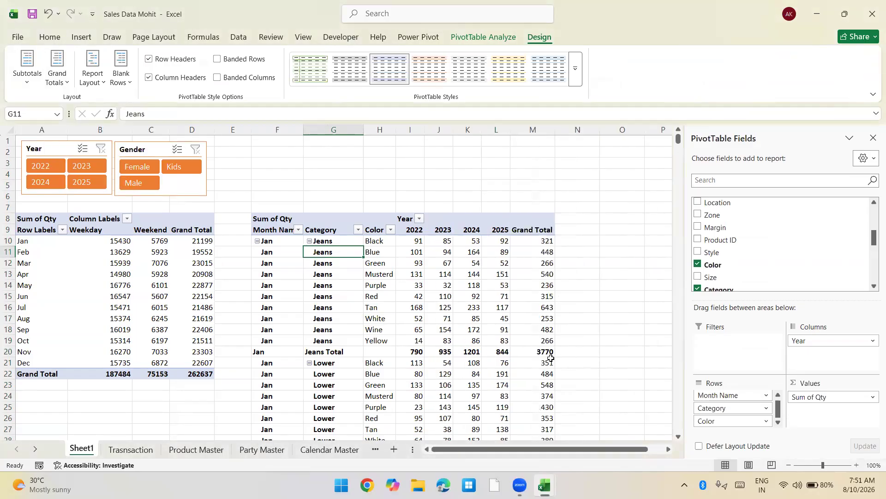
# Drill into the Grand Total of January's Jeans Total row and check the years offered by the records' Year filter
pyautogui.doubleClick(548, 351)
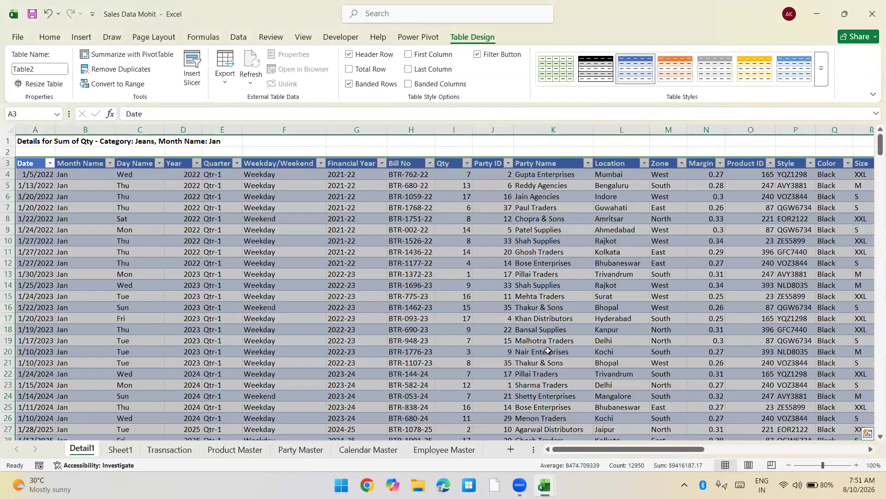
pyautogui.click(197, 163)
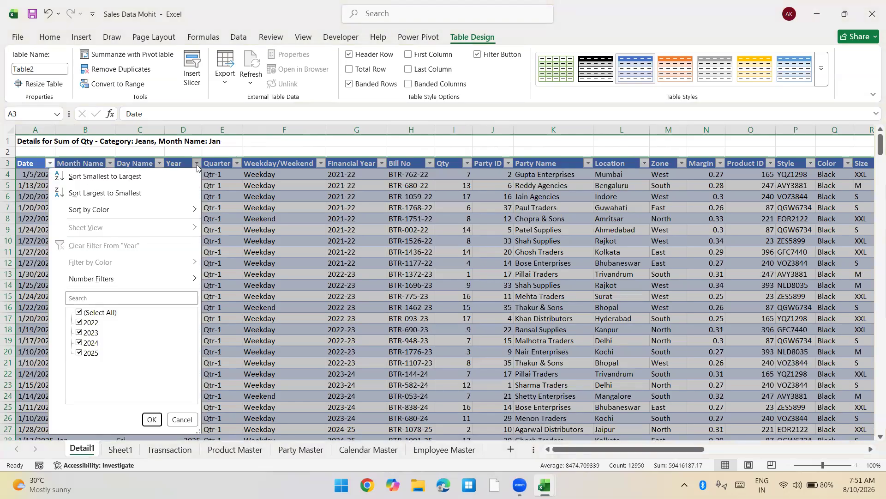
pyautogui.click(324, 256)
# Delete the Detail1 sheet holding the January Jeans records for all years
pyautogui.hotkey('alt', 'e')
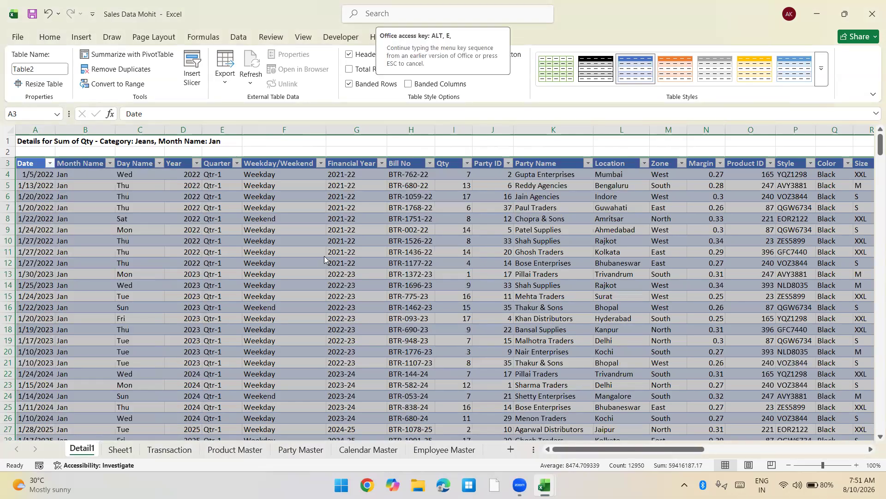
pyautogui.press('l')
pyautogui.press('Return')
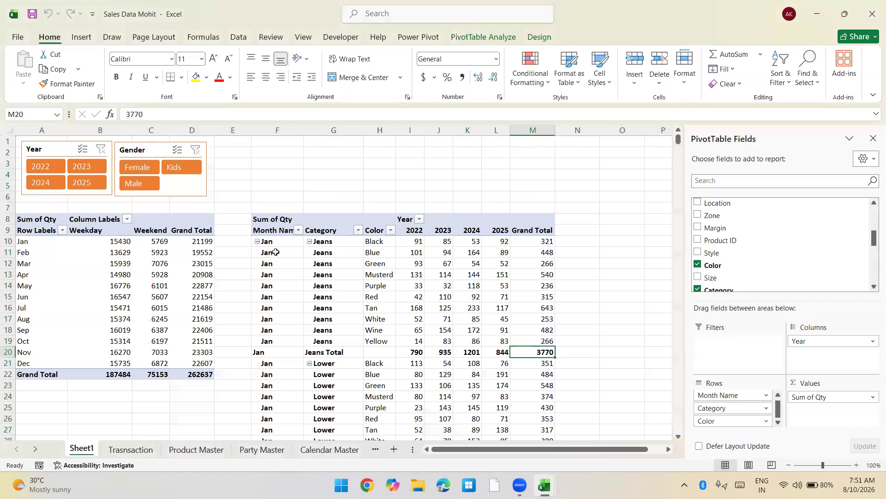
# Filter both PivotTables to Female and 2023 with the slicers, then clear the Year and Gender filters
pyautogui.click(137, 167)
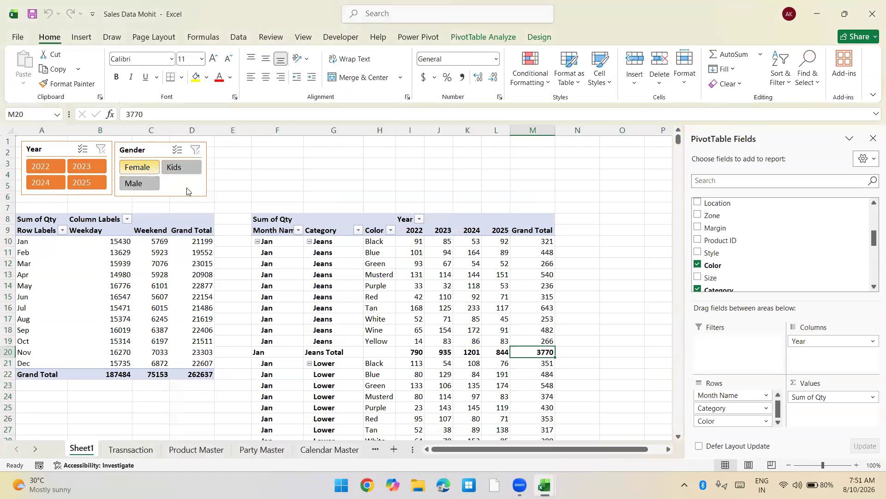
pyautogui.click(96, 169)
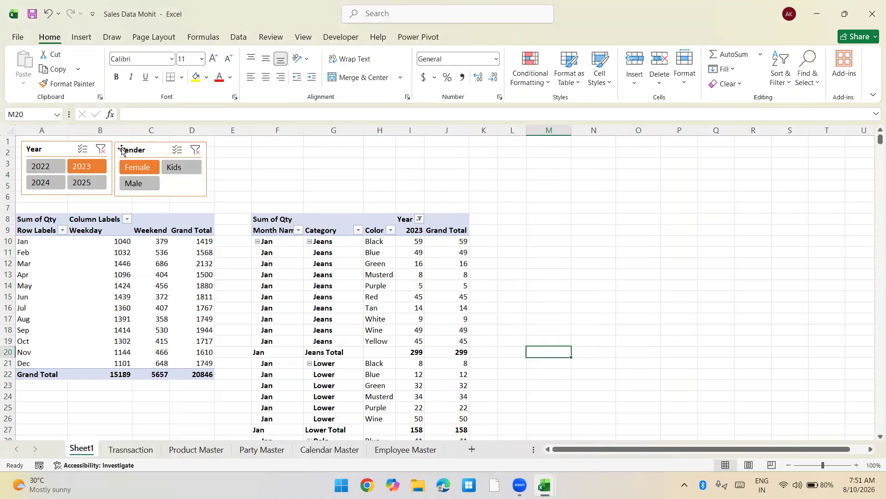
pyautogui.click(100, 149)
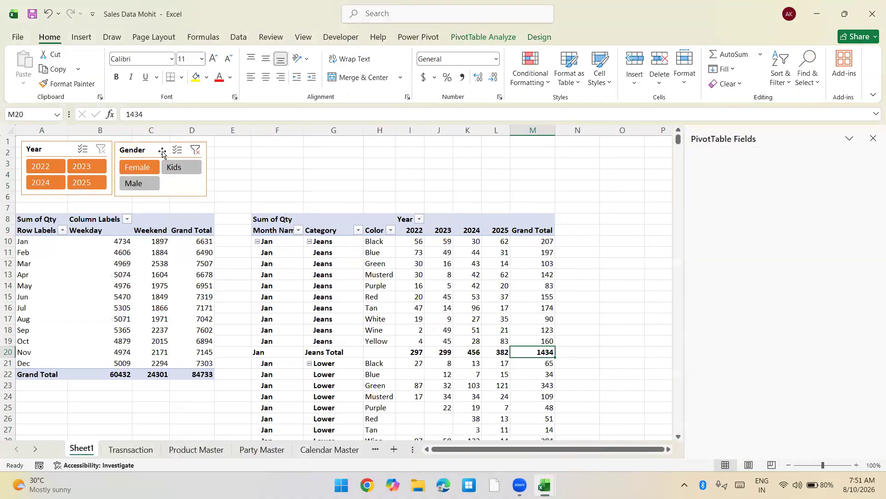
pyautogui.click(196, 150)
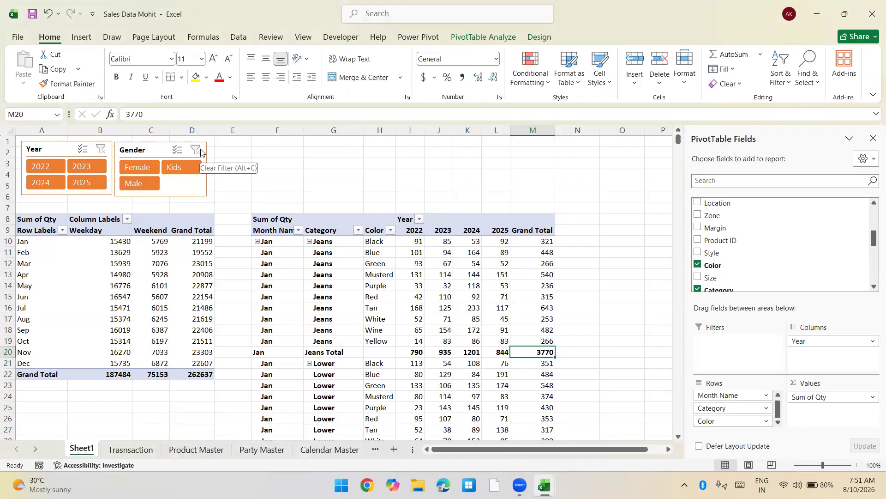
# Apply the orange shaded style from the last visible row of the Medium PivotTable styles to the Category PivotTable
pyautogui.click(432, 283)
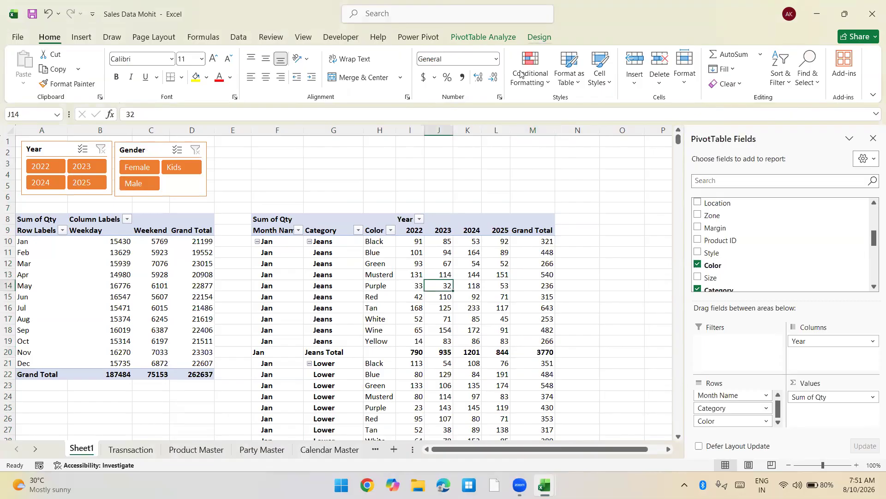
pyautogui.scroll(-12, 521, 74)
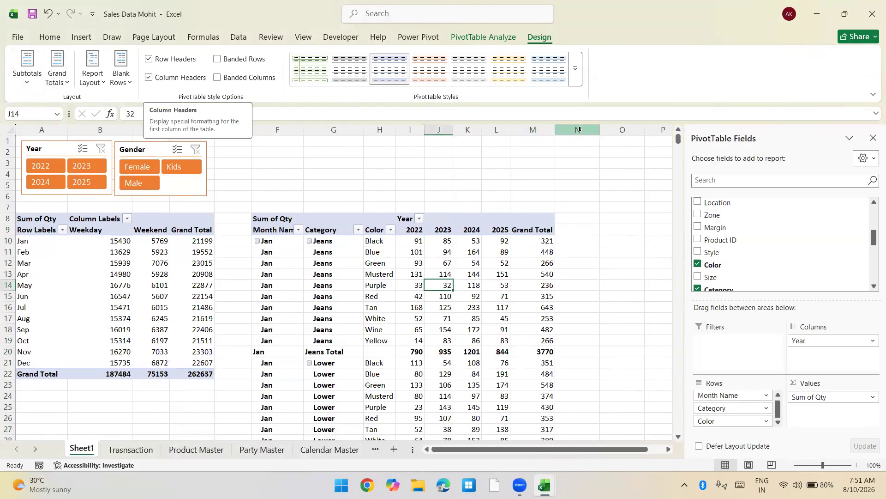
pyautogui.click(576, 78)
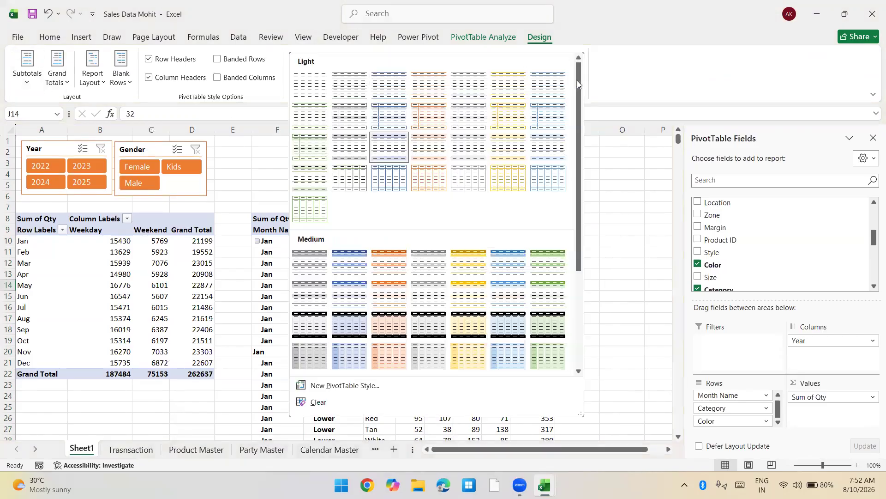
pyautogui.click(390, 342)
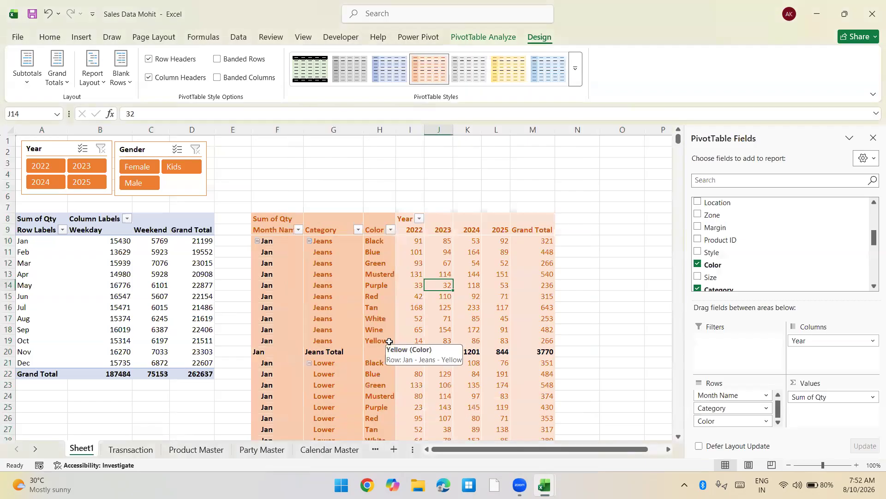